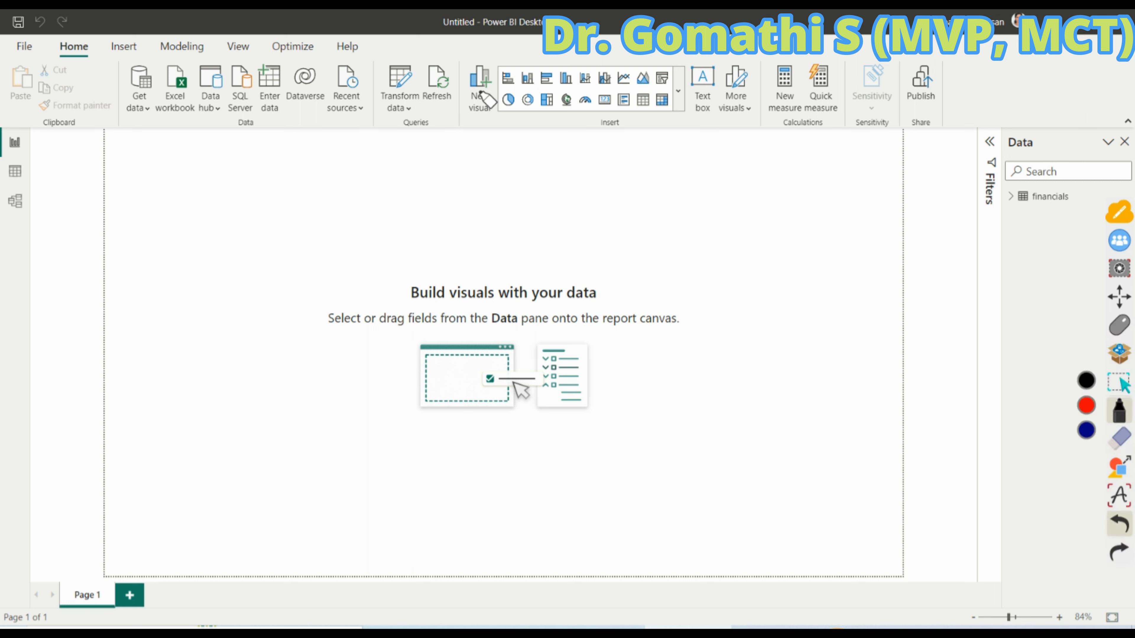
{"action": "mouse_move", "coordinate": [523, 41]}
{"action": "left_mouse_down"}
{"action": "mouse_move", "coordinate": [509, 139]}
{"action": "mouse_move", "coordinate": [670, 58]}
{"action": "mouse_move", "coordinate": [474, 52]}
{"action": "left_mouse_up"}
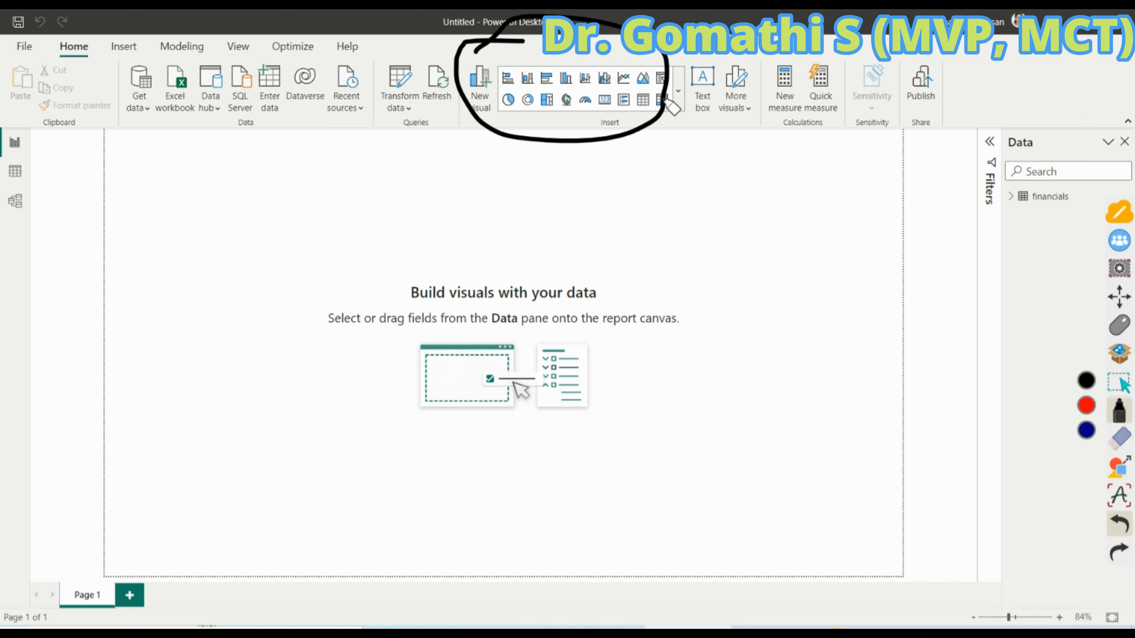
{"action": "left_click", "coordinate": [1119, 437]}
{"action": "left_click", "coordinate": [1090, 459]}
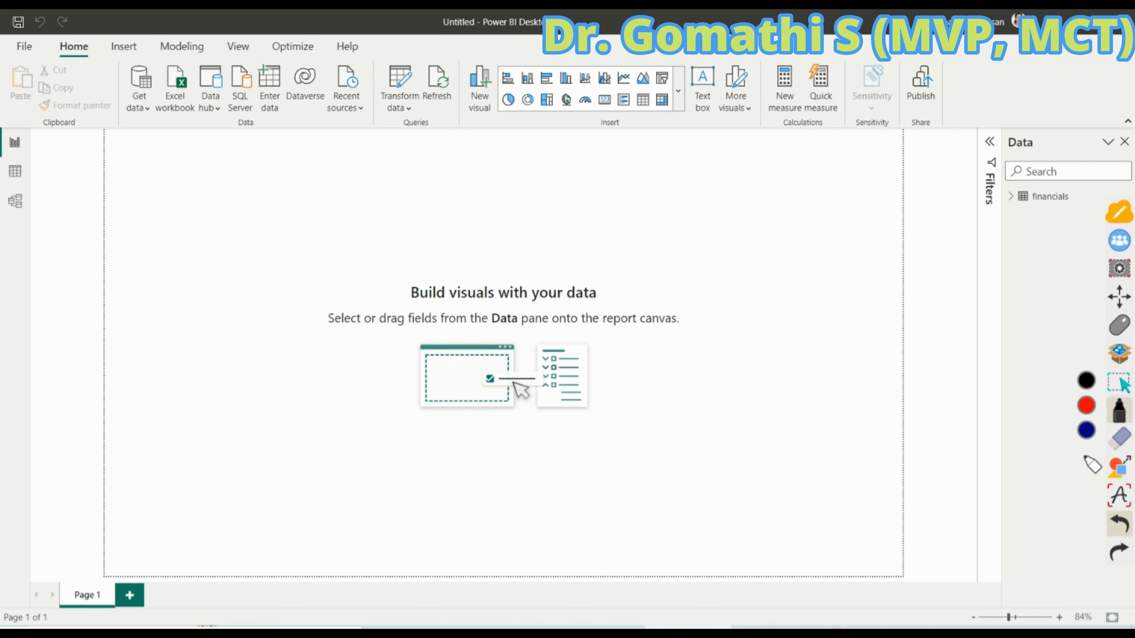
Insert a Q&A visual on the report page and widen it to span most of the canvas.
{"action": "left_click", "coordinate": [678, 91]}
{"action": "scroll", "coordinate": [636, 374], "scroll_direction": "down", "scroll_amount": 5}
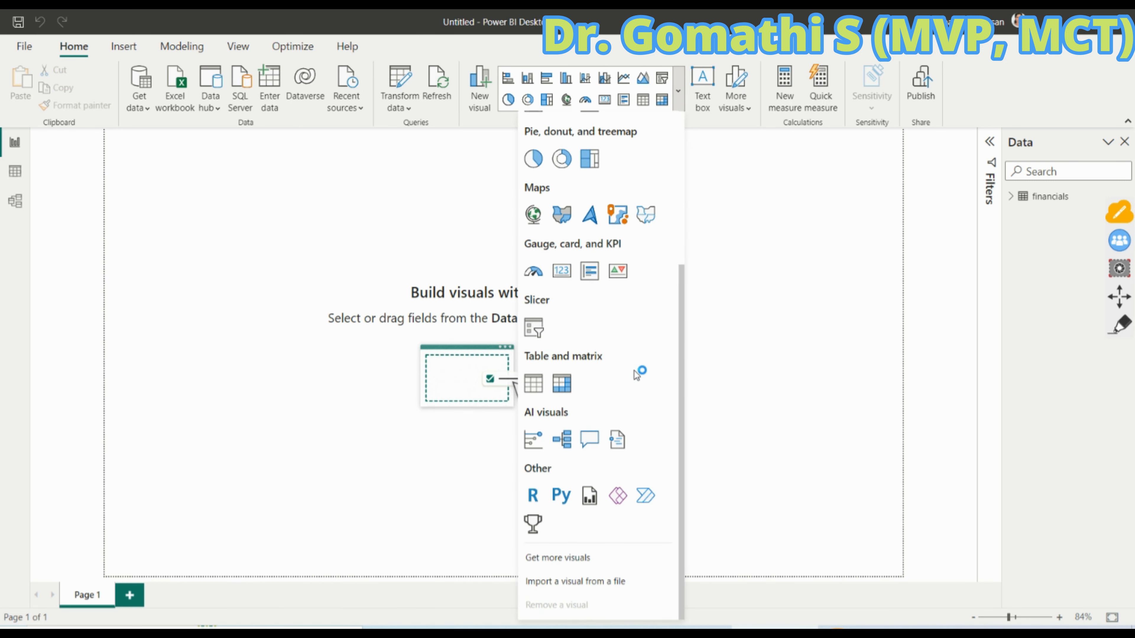
{"action": "left_click", "coordinate": [590, 440]}
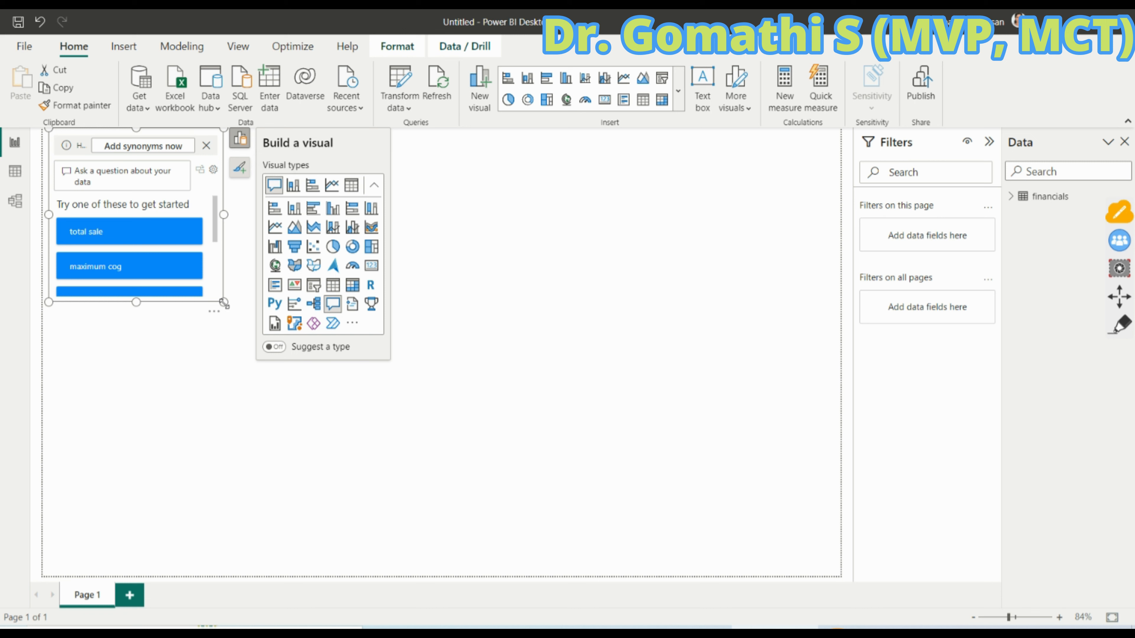
{"action": "left_click_drag", "start_coordinate": [223, 303], "coordinate": [750, 347]}
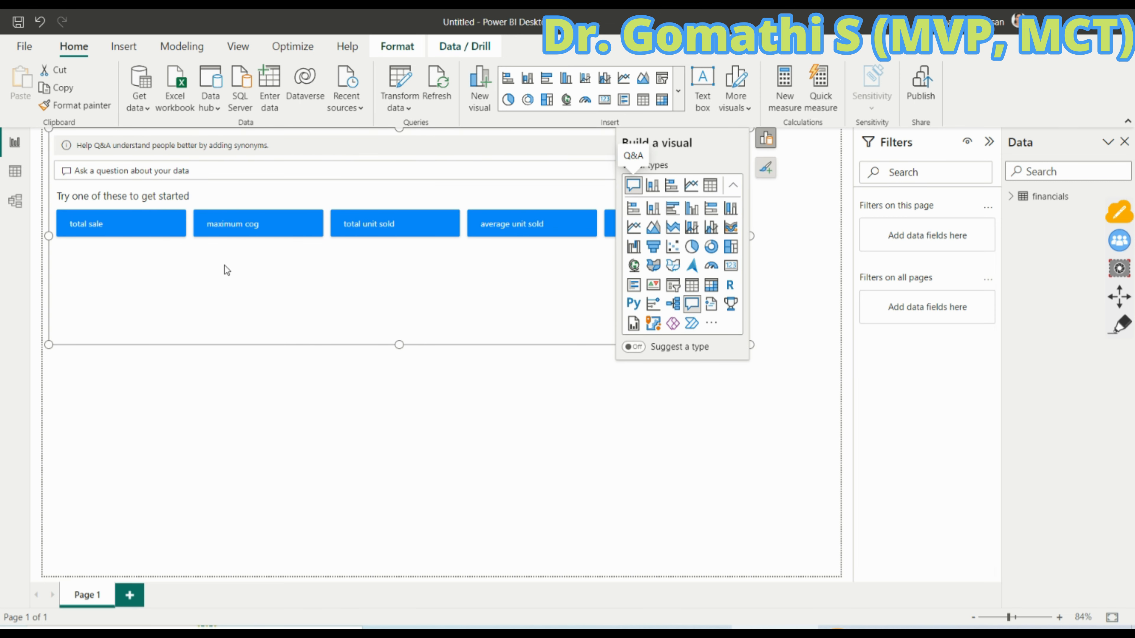
{"action": "left_click", "coordinate": [668, 424]}
{"action": "left_click", "coordinate": [260, 274]}
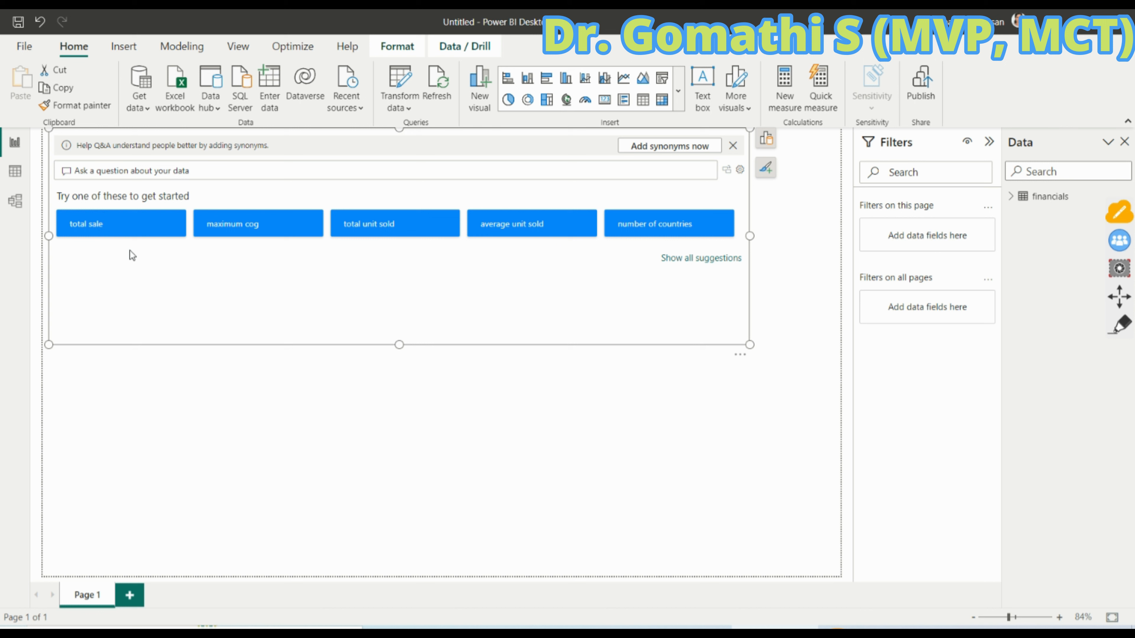
{"action": "left_click", "coordinate": [1121, 331]}
{"action": "mouse_move", "coordinate": [77, 152]}
{"action": "left_mouse_down"}
{"action": "mouse_move", "coordinate": [279, 157]}
{"action": "mouse_move", "coordinate": [131, 124]}
{"action": "mouse_move", "coordinate": [50, 138]}
{"action": "mouse_move", "coordinate": [78, 152]}
{"action": "left_mouse_up"}
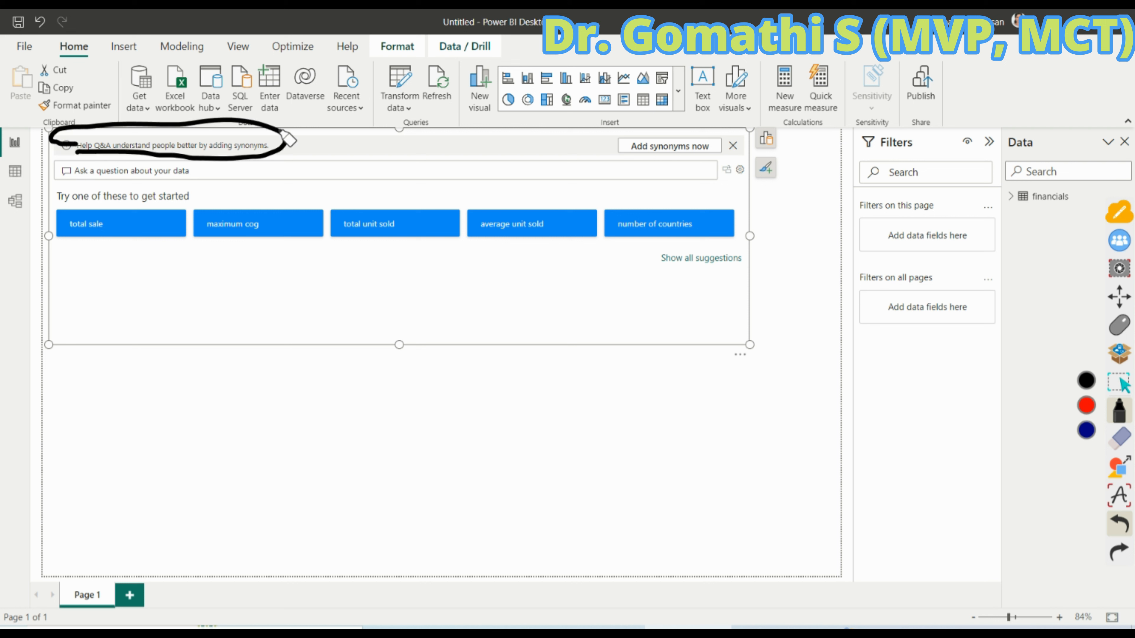
{"action": "mouse_move", "coordinate": [670, 129]}
{"action": "left_mouse_down"}
{"action": "mouse_move", "coordinate": [619, 131]}
{"action": "mouse_move", "coordinate": [604, 154]}
{"action": "mouse_move", "coordinate": [729, 154]}
{"action": "mouse_move", "coordinate": [718, 127]}
{"action": "mouse_move", "coordinate": [630, 119]}
{"action": "left_mouse_up"}
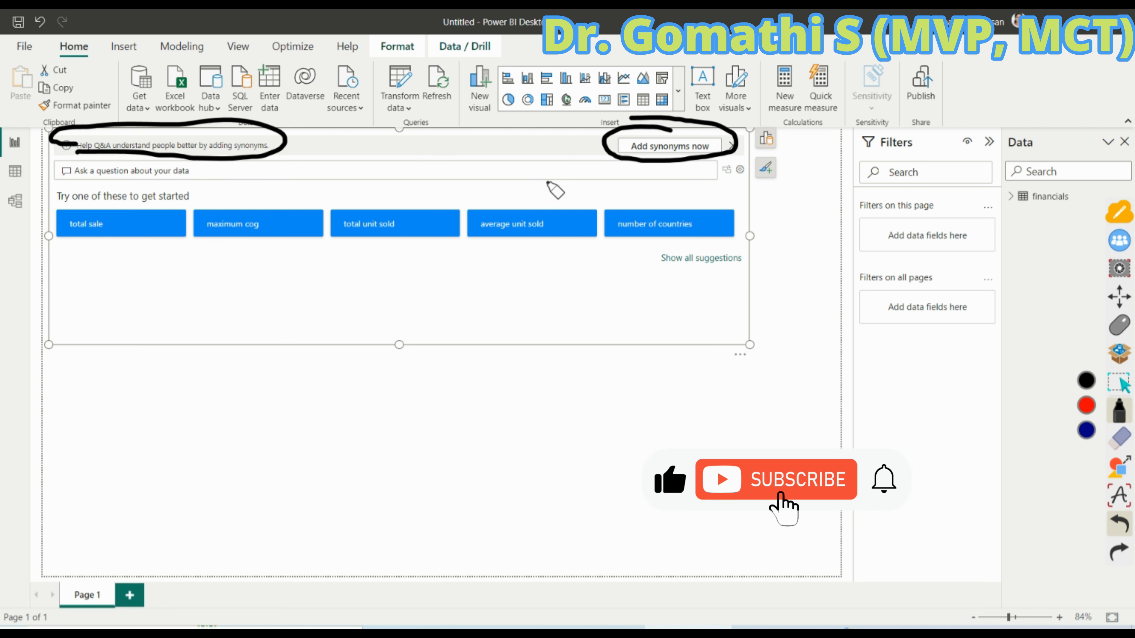
{"action": "mouse_move", "coordinate": [58, 189]}
{"action": "left_mouse_down"}
{"action": "mouse_move", "coordinate": [569, 196]}
{"action": "mouse_move", "coordinate": [733, 179]}
{"action": "mouse_move", "coordinate": [76, 150]}
{"action": "mouse_move", "coordinate": [51, 190]}
{"action": "mouse_move", "coordinate": [724, 181]}
{"action": "left_mouse_up"}
{"action": "left_click_drag", "start_coordinate": [91, 247], "coordinate": [541, 201]}
{"action": "mouse_move", "coordinate": [599, 233]}
{"action": "left_mouse_down"}
{"action": "mouse_move", "coordinate": [611, 245]}
{"action": "mouse_move", "coordinate": [674, 207]}
{"action": "left_mouse_up"}
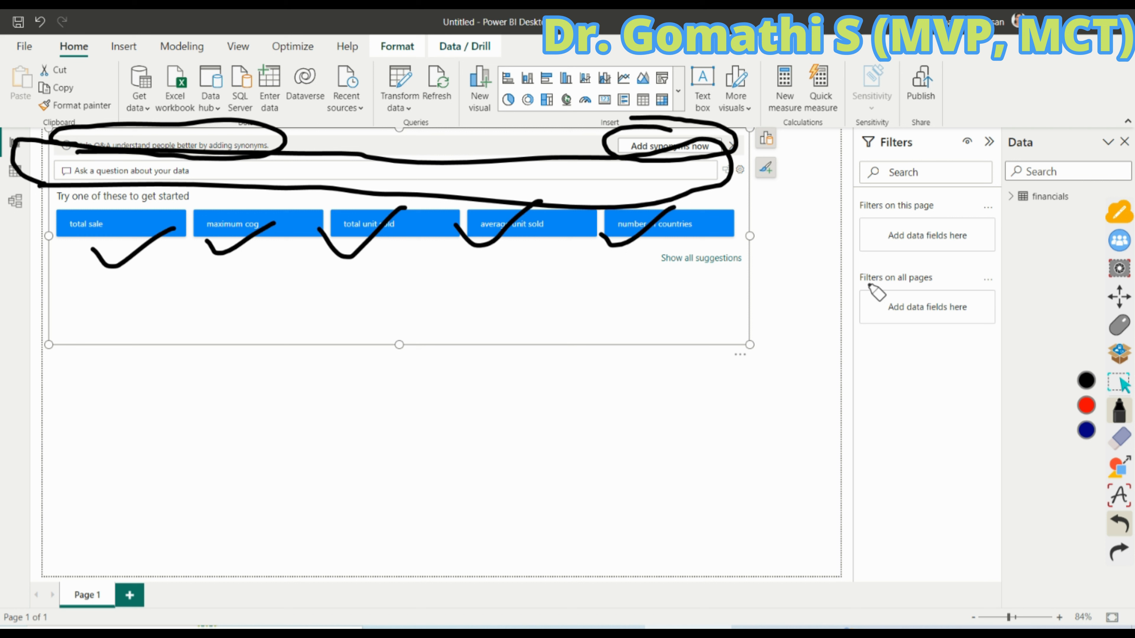
{"action": "mouse_move", "coordinate": [715, 247]}
{"action": "left_mouse_down"}
{"action": "mouse_move", "coordinate": [674, 253]}
{"action": "mouse_move", "coordinate": [690, 228]}
{"action": "left_mouse_up"}
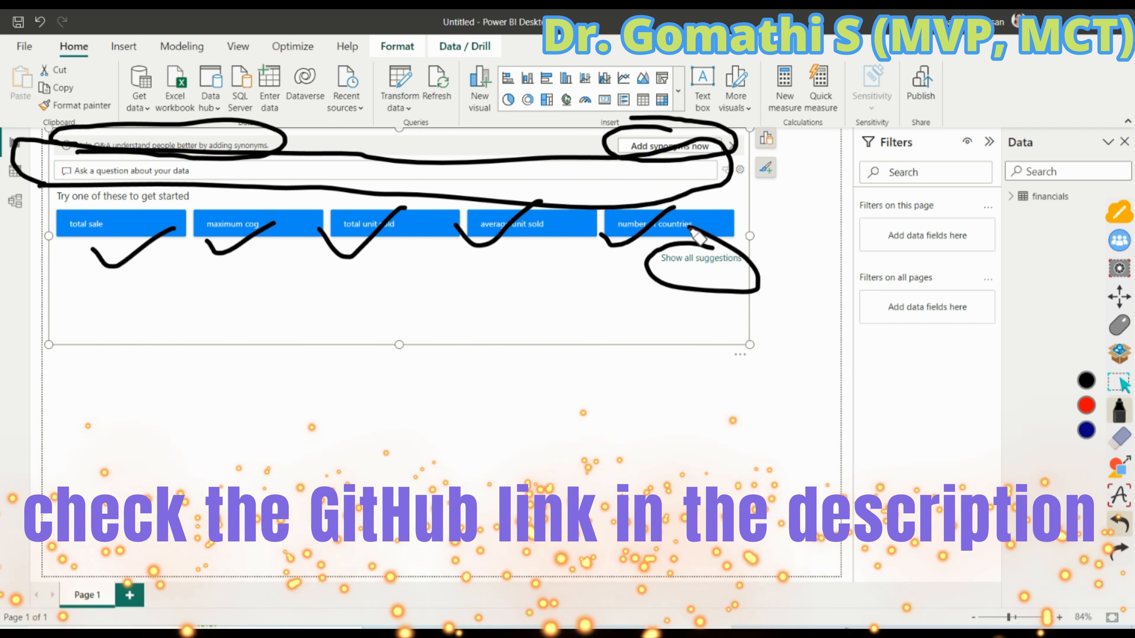
{"action": "left_click", "coordinate": [1118, 437]}
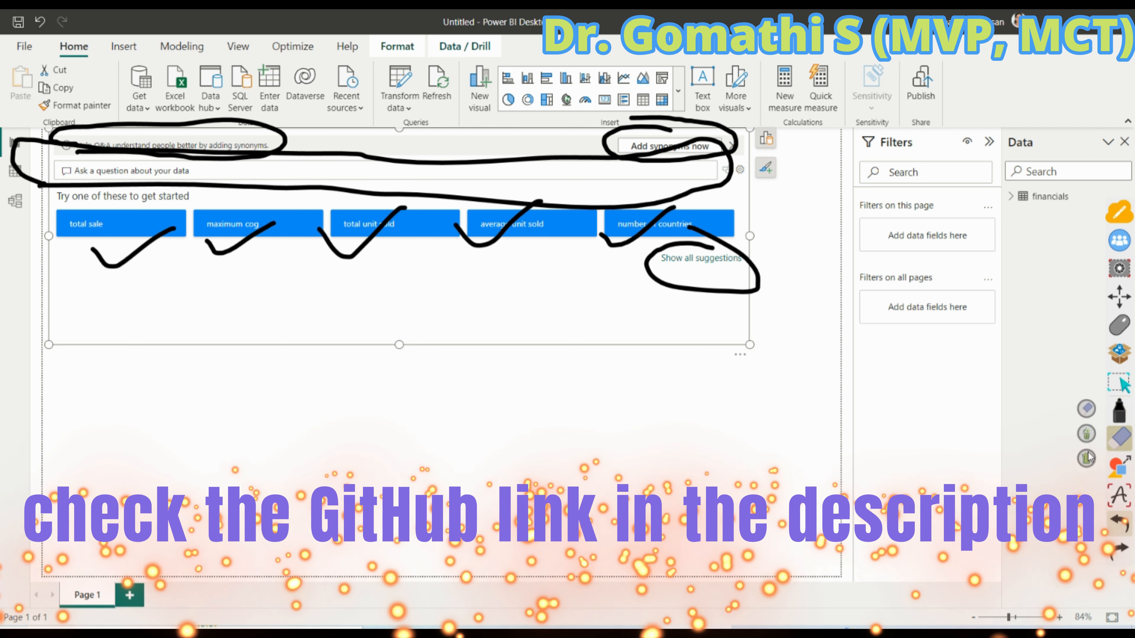
{"action": "left_click", "coordinate": [1087, 458]}
Show all suggested questions in the Q&A visual, run the suggestion "total sale" and clear the question.
{"action": "left_click", "coordinate": [688, 259]}
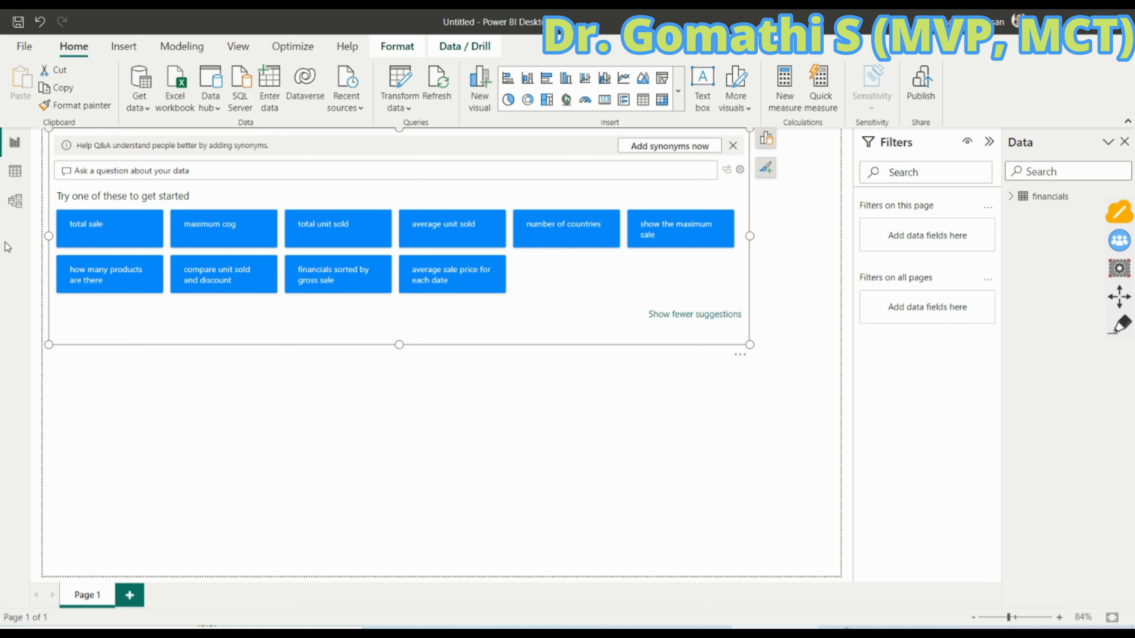
{"action": "left_click", "coordinate": [116, 233]}
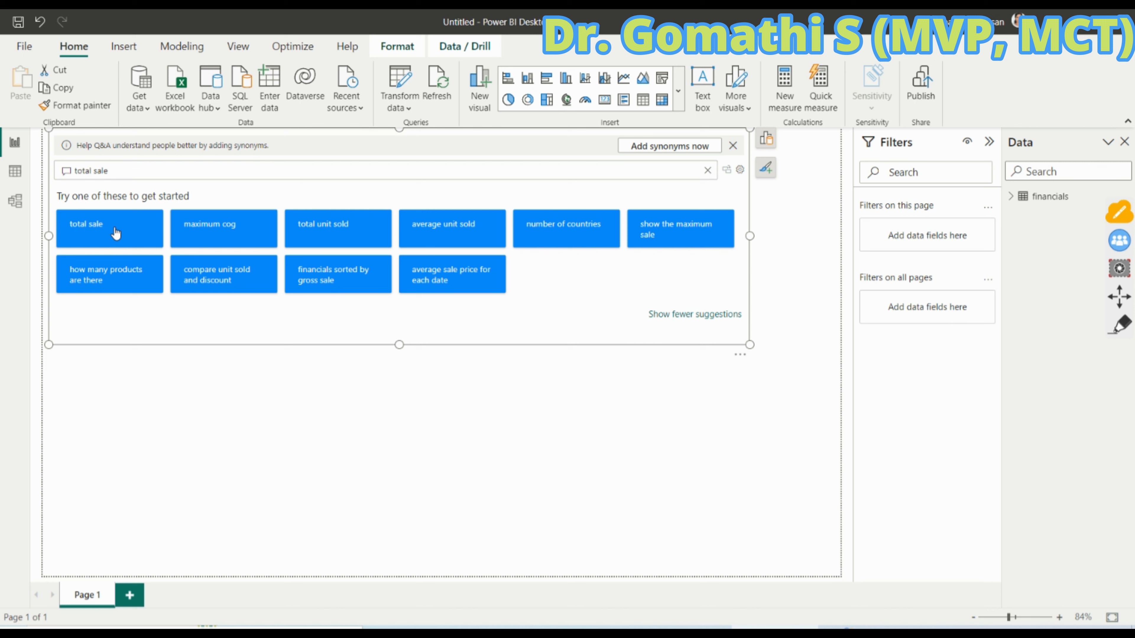
{"action": "left_click", "coordinate": [116, 233]}
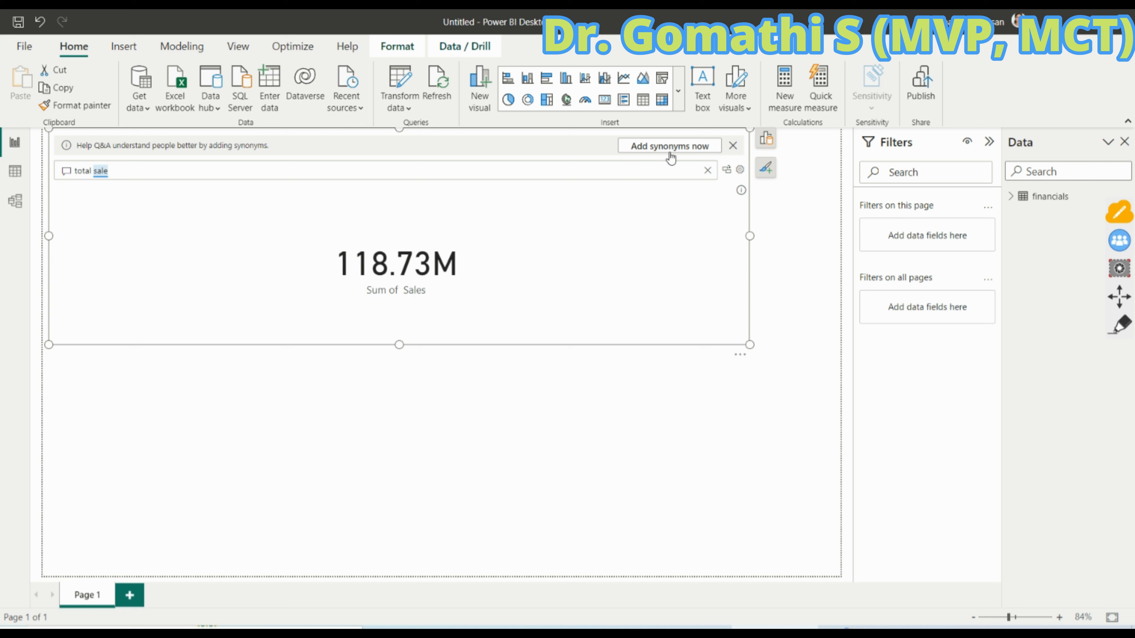
{"action": "left_click", "coordinate": [707, 170]}
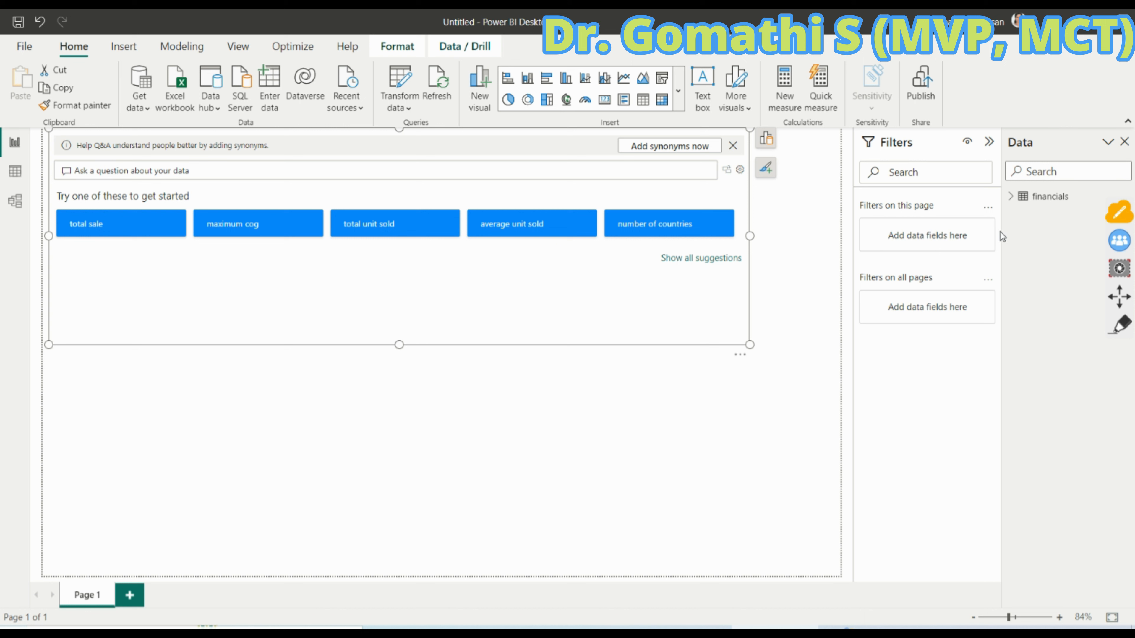
Expand the financials table's fields and try the suggested questions "maximum cog" and "total unit sold", clearing each one.
{"action": "left_click", "coordinate": [1010, 197]}
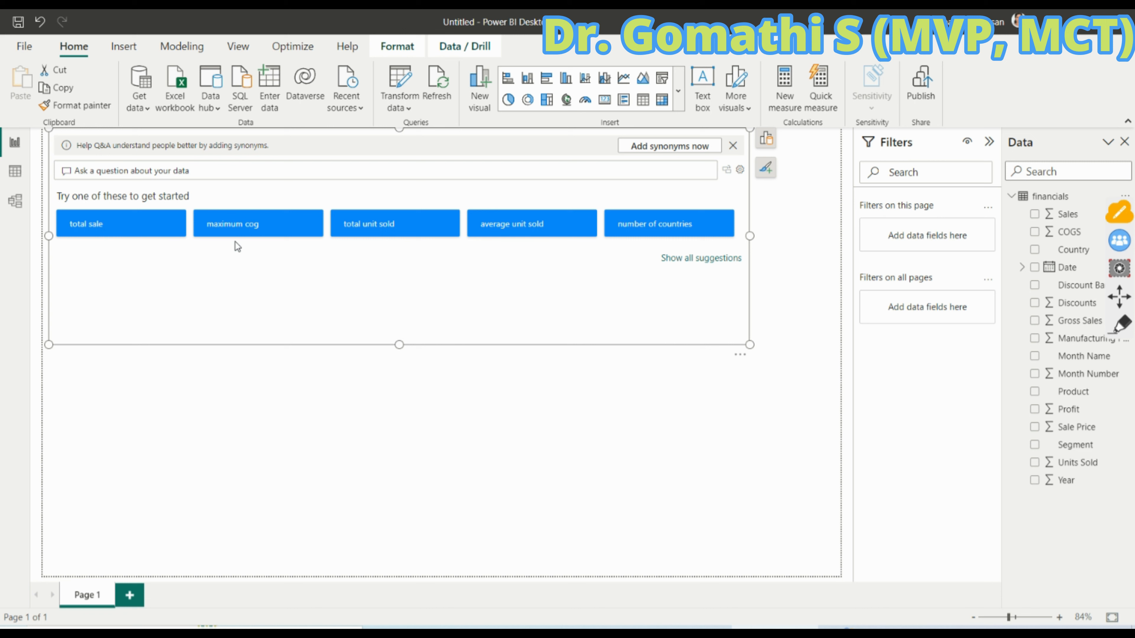
{"action": "left_click", "coordinate": [245, 234]}
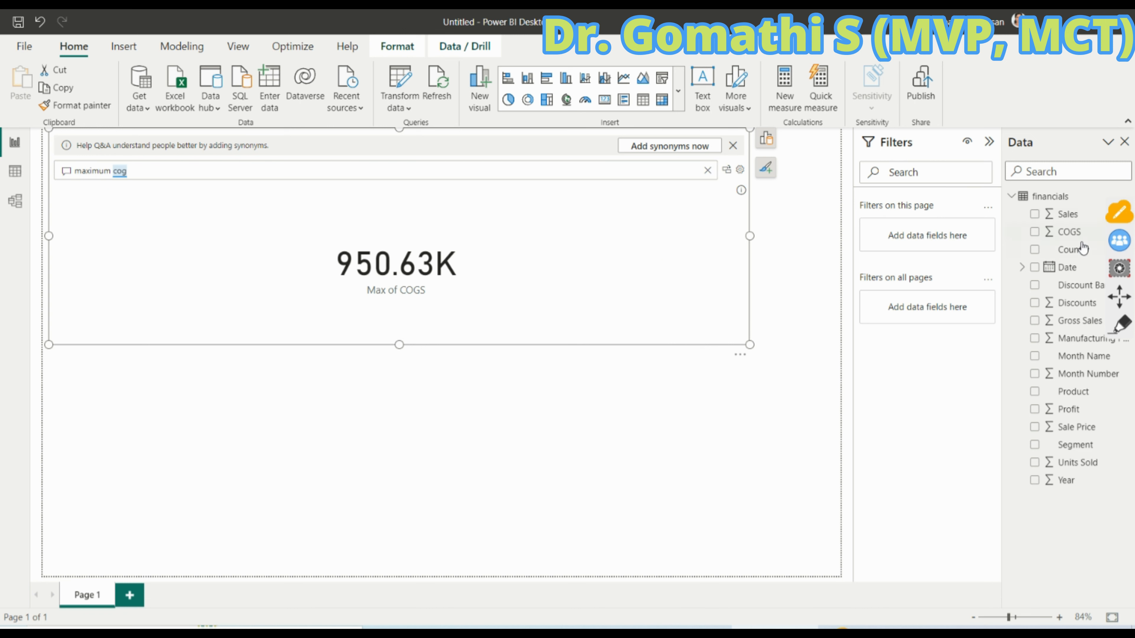
{"action": "left_click", "coordinate": [707, 170]}
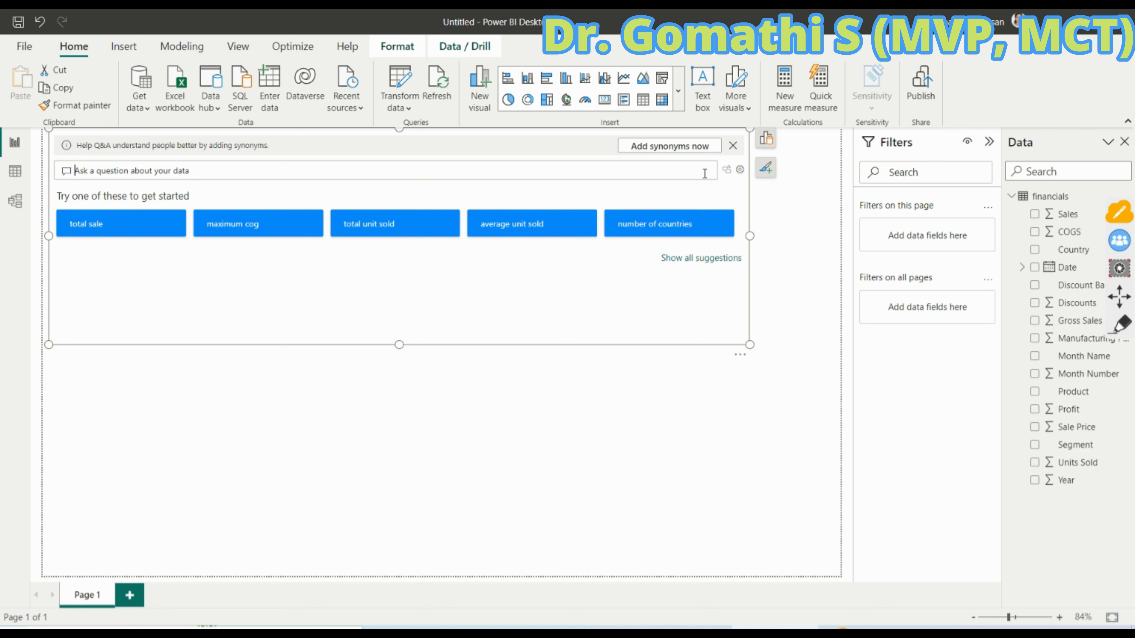
{"action": "left_click", "coordinate": [402, 234]}
{"action": "left_click", "coordinate": [707, 170]}
Run the suggested question "financials sorted by gross sale", enlarge the Q&A visual to fit the table, and clear the question.
{"action": "left_click", "coordinate": [674, 261]}
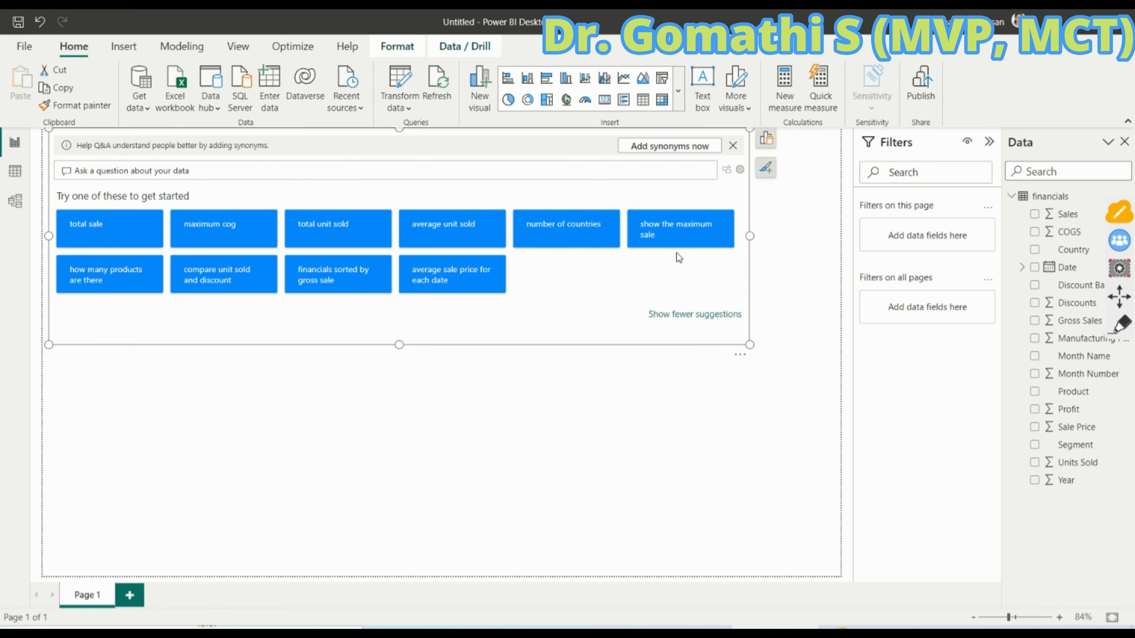
{"action": "left_click", "coordinate": [337, 280]}
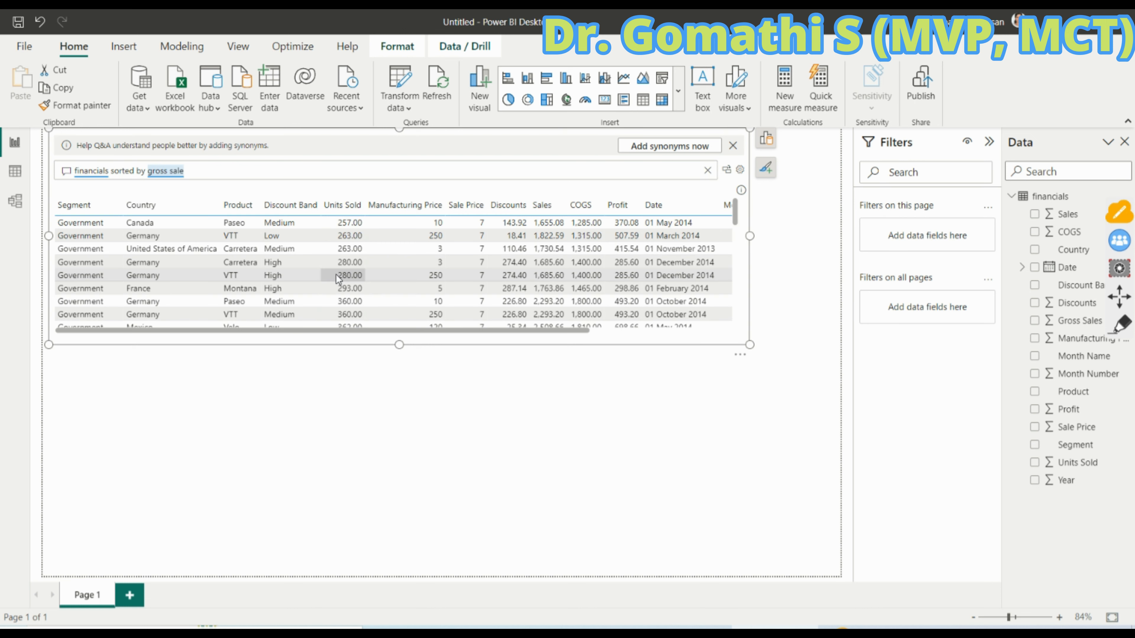
{"action": "left_click_drag", "start_coordinate": [750, 345], "coordinate": [802, 488]}
{"action": "left_click", "coordinate": [761, 170]}
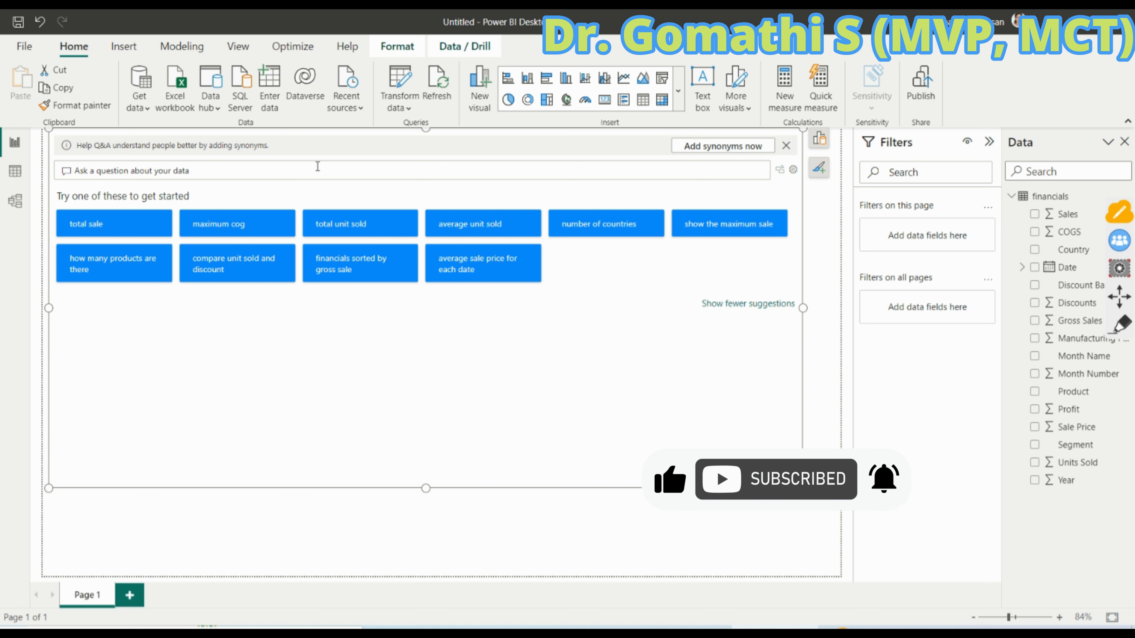
Ask the Q&A visual for "total sales by country".
{"action": "type", "text": "total s"}
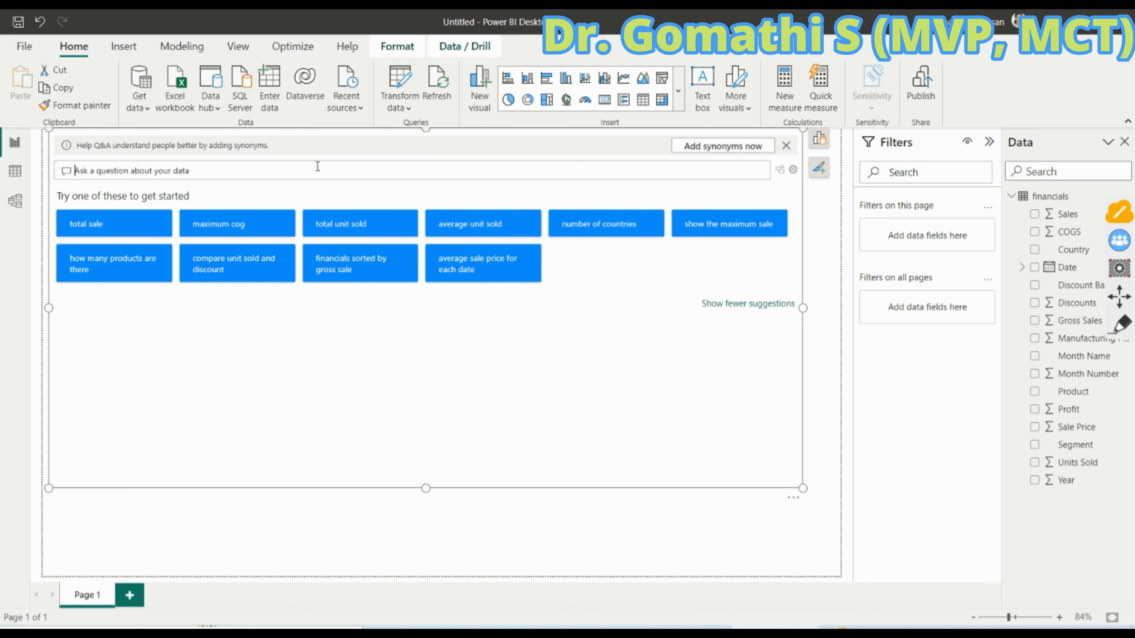
{"action": "type", "text": "ales"}
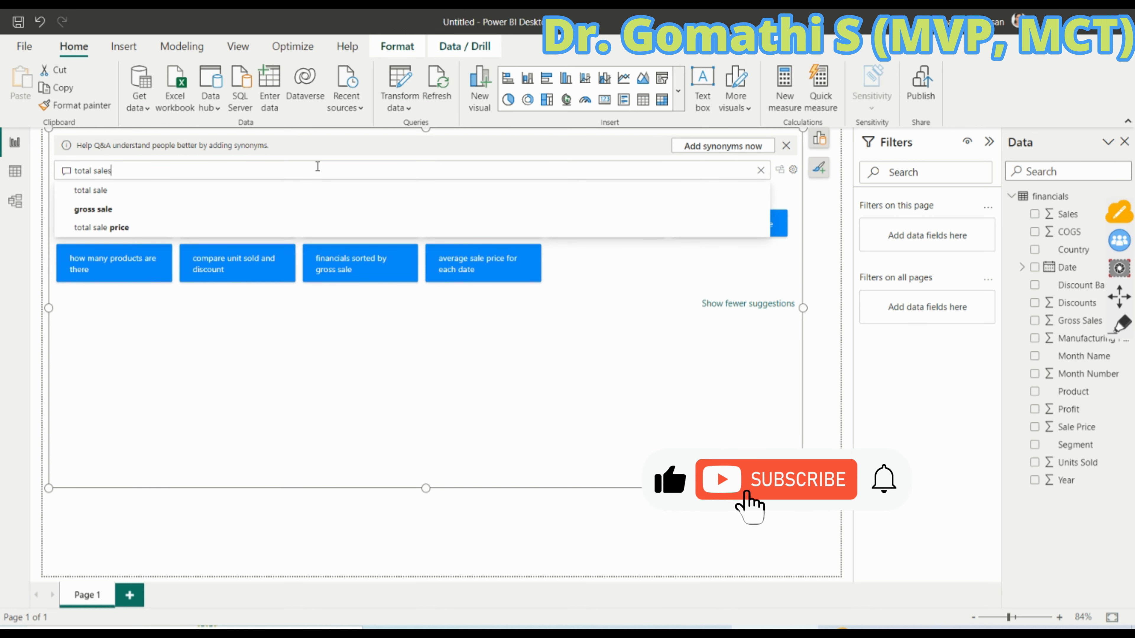
{"action": "type", "text": " by count"}
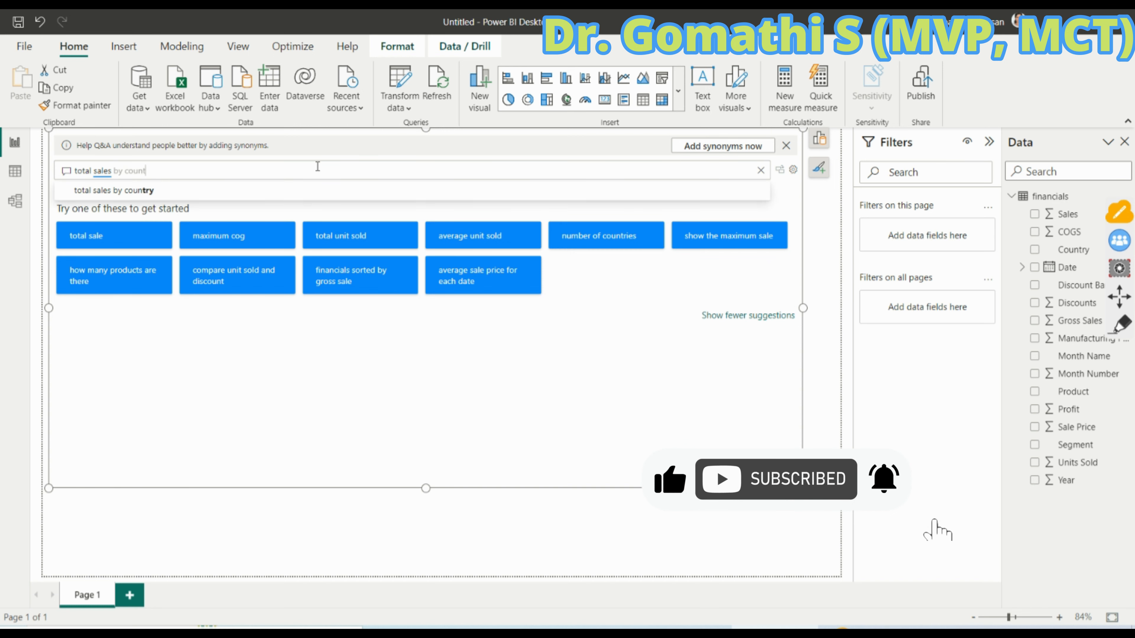
{"action": "left_click", "coordinate": [129, 191]}
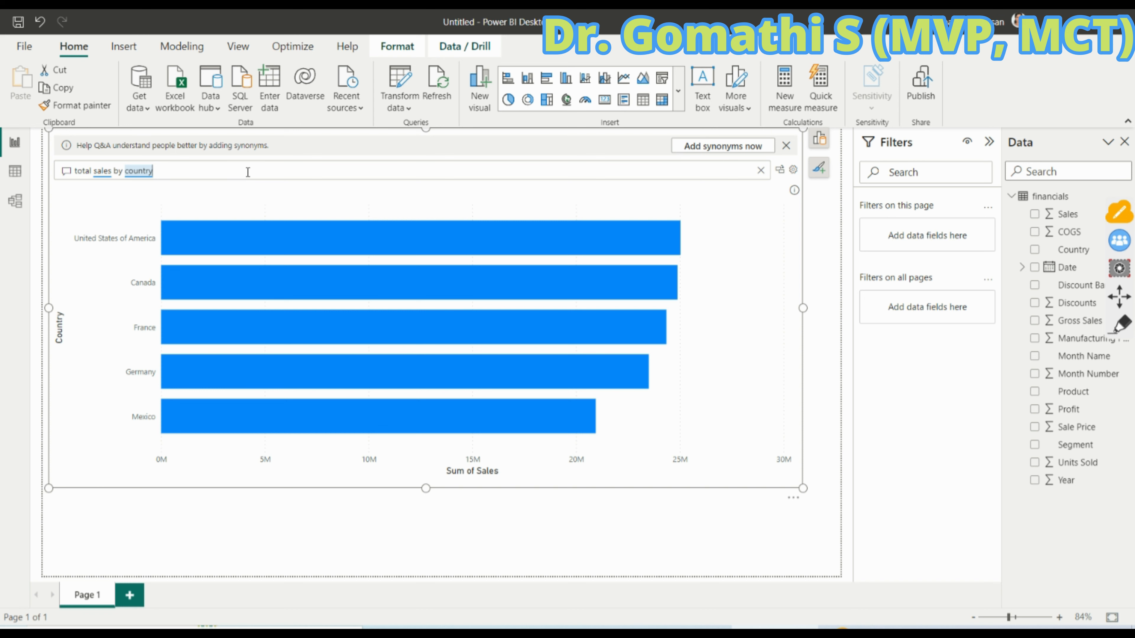
Extend the question to "total sales by country as map" so that the answer is drawn as a map.
{"action": "type", "text": "as map"}
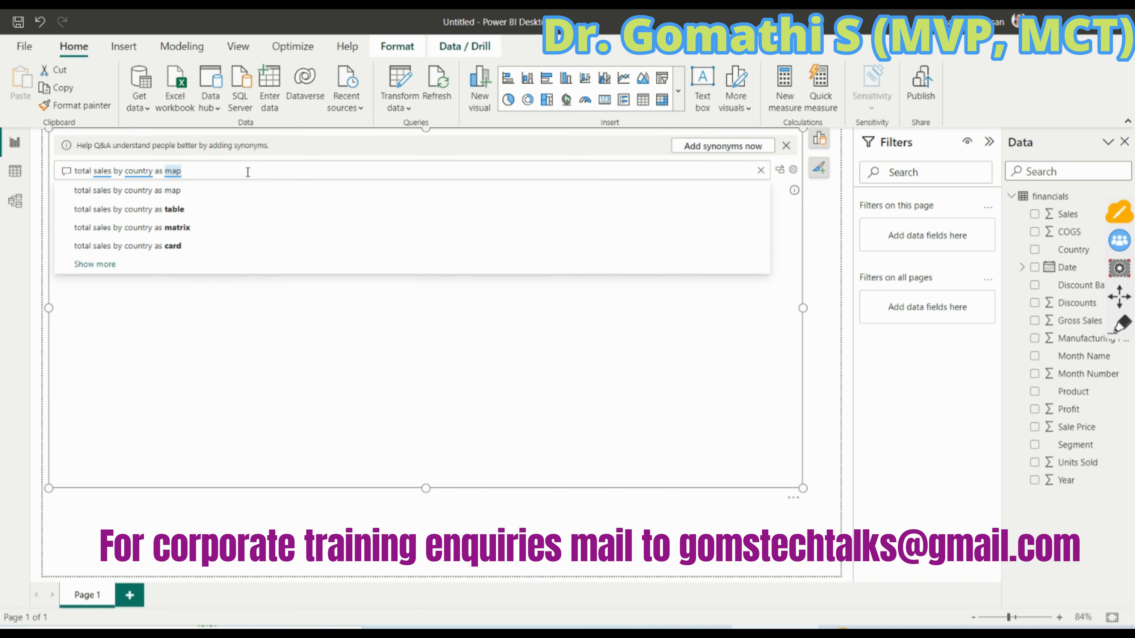
{"action": "key", "text": "Return"}
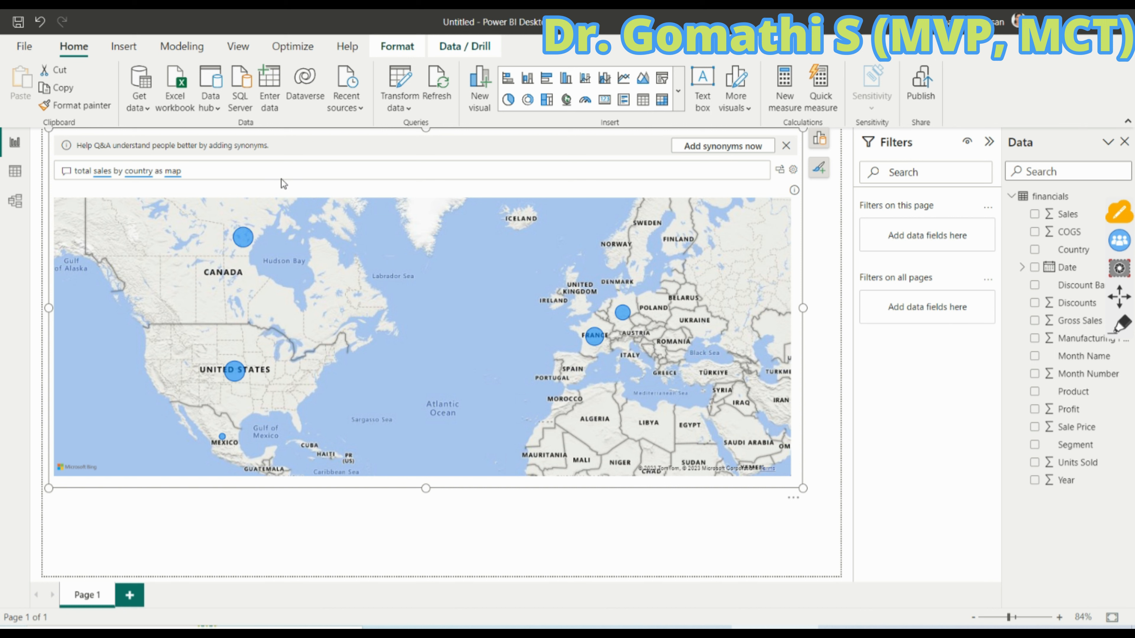
{"action": "left_click", "coordinate": [220, 171]}
{"action": "left_click", "coordinate": [609, 295]}
Replace the map question with "total products by country".
{"action": "left_click_drag", "start_coordinate": [181, 170], "coordinate": [67, 179]}
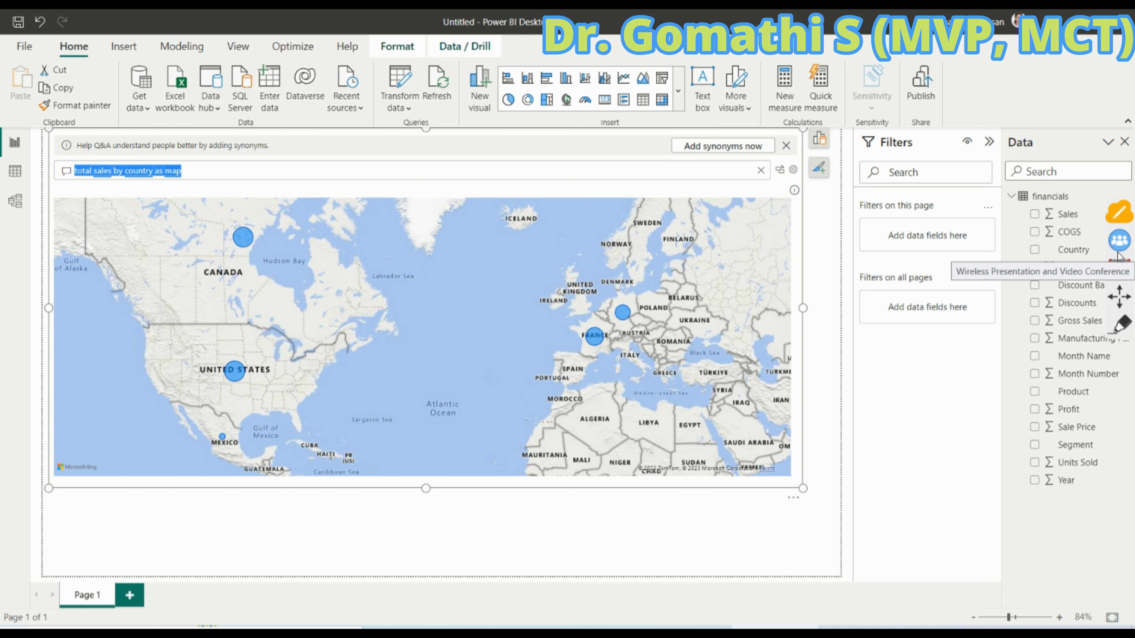
{"action": "type", "text": "products by country"}
{"action": "key", "text": "Left"}
{"action": "key", "text": "Left"}
{"action": "key", "text": "Left"}
{"action": "key", "text": "Left"}
{"action": "key", "text": "Left"}
{"action": "key", "text": "Left"}
{"action": "key", "text": "Left"}
{"action": "key", "text": "Left"}
{"action": "key", "text": "Left"}
{"action": "key", "text": "Left"}
{"action": "type", "text": "total"}
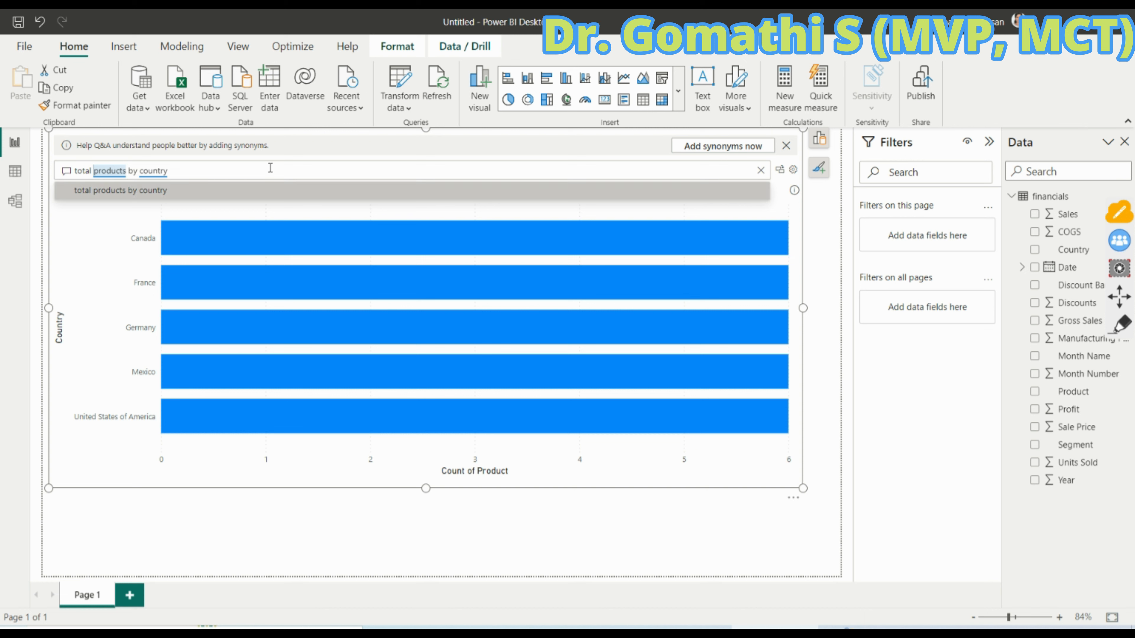
Replace the products question with "sales", then clear the question box.
{"action": "left_click_drag", "start_coordinate": [270, 168], "coordinate": [2, 172]}
{"action": "key", "text": "BackSpace"}
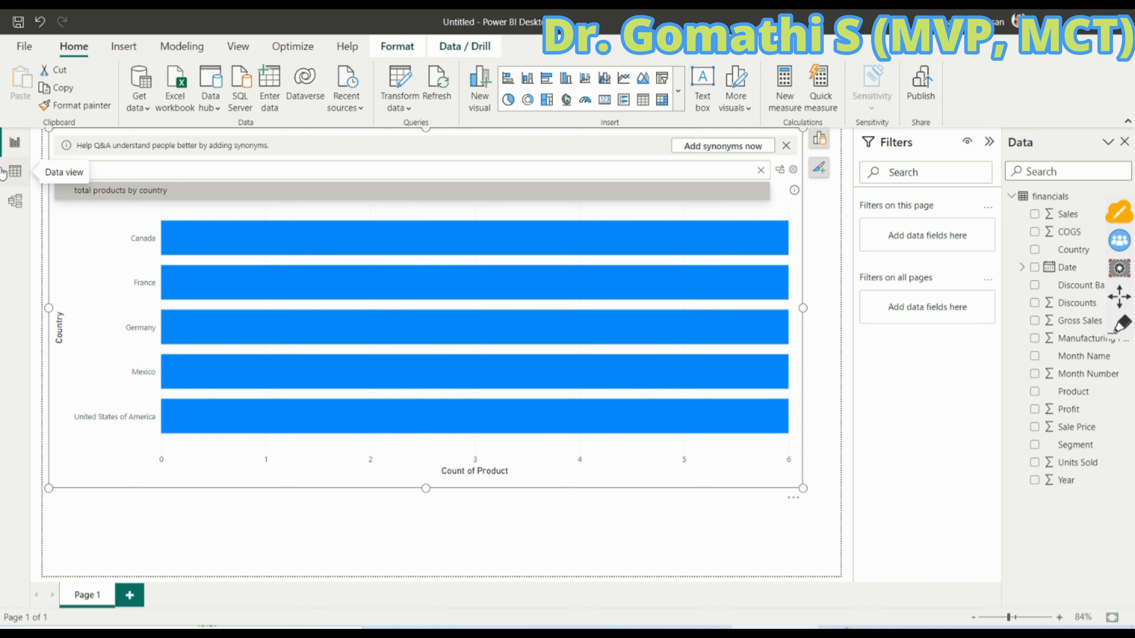
{"action": "type", "text": "sales"}
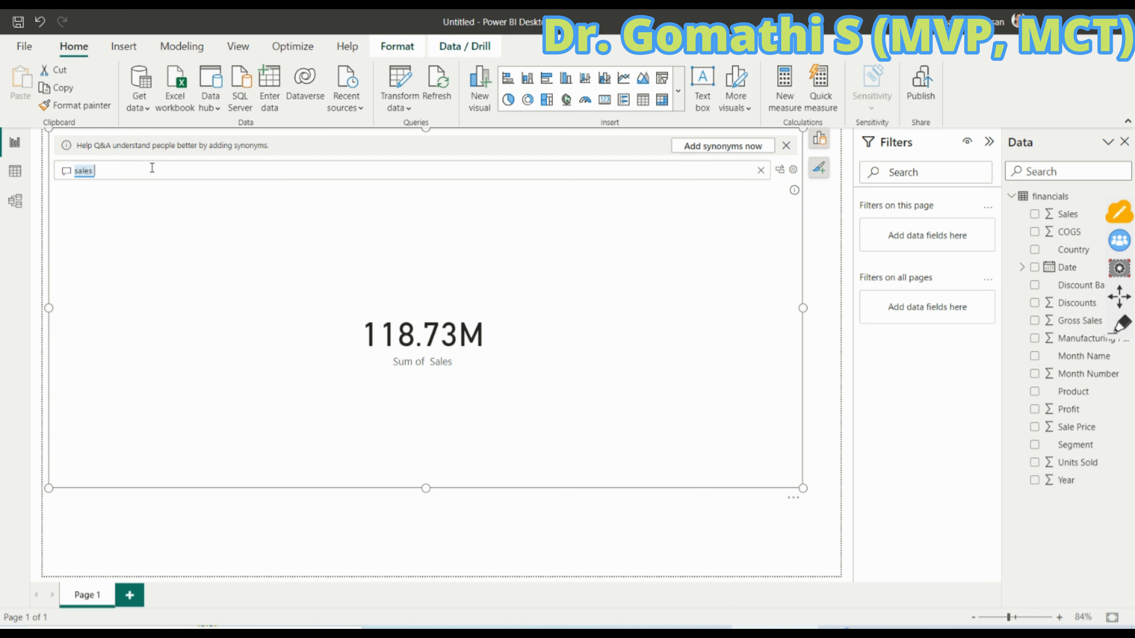
{"action": "key", "text": "BackSpace"}
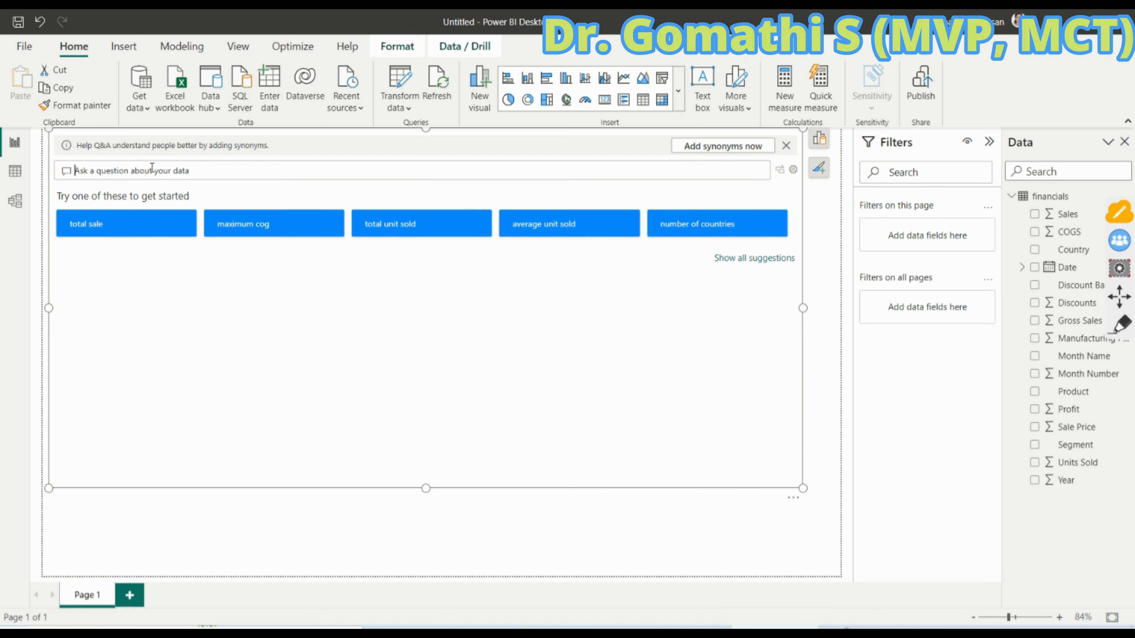
Ask the Q&A visual for "gross sales by profit by sale".
{"action": "type", "text": "gross sales by"}
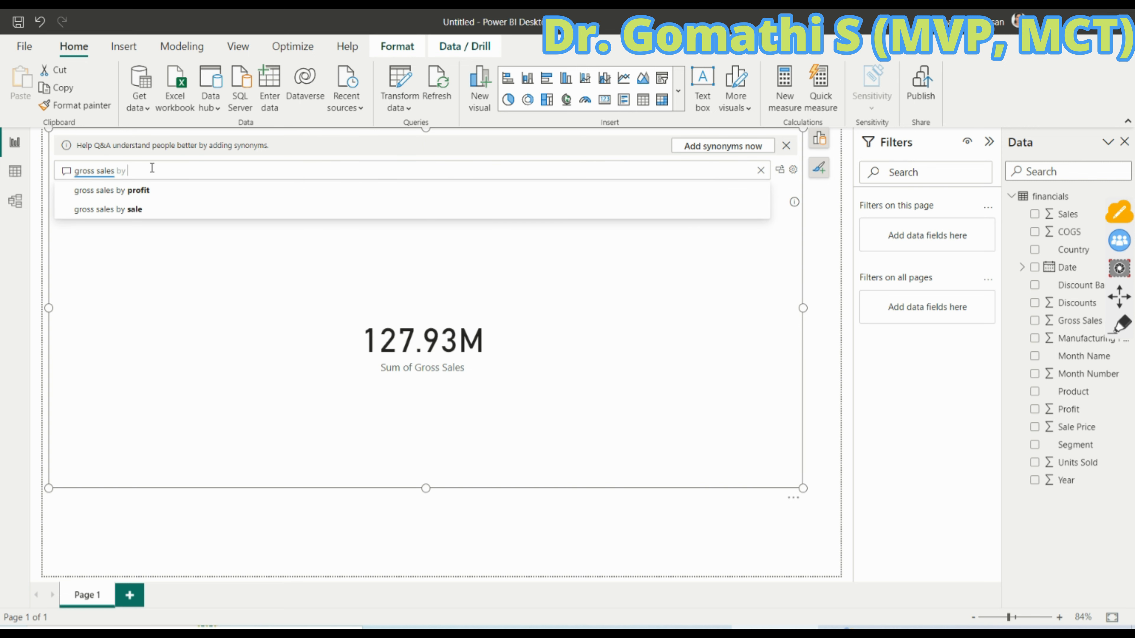
{"action": "key", "text": "Down"}
{"action": "key", "text": "Up"}
{"action": "key", "text": "Down"}
{"action": "key", "text": "Return"}
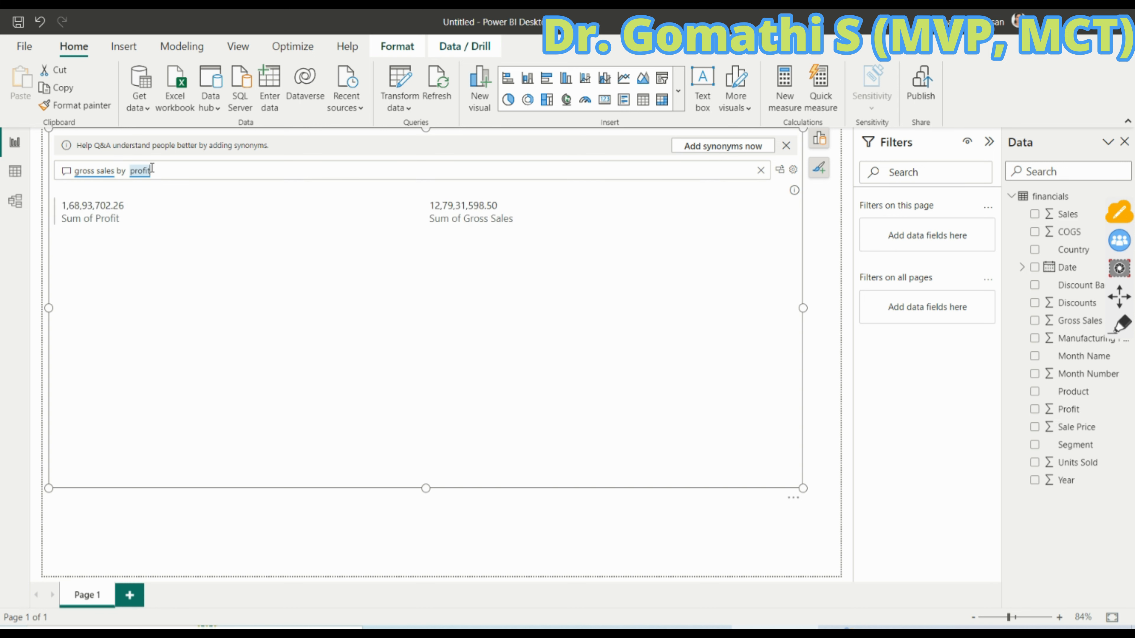
{"action": "type", "text": "by"}
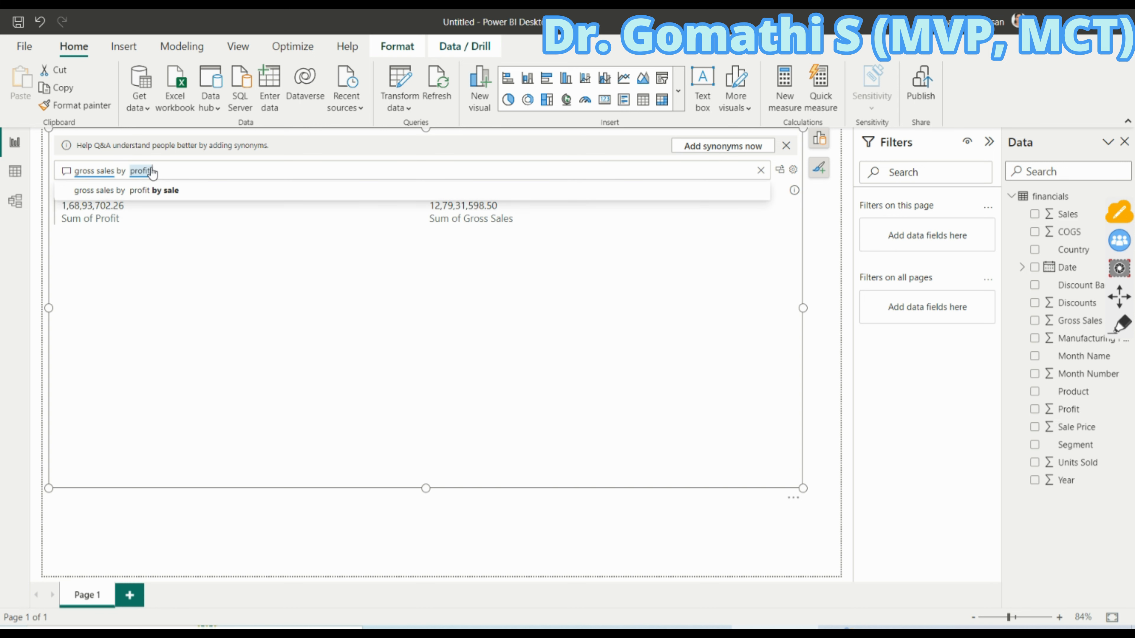
{"action": "type", "text": " sale"}
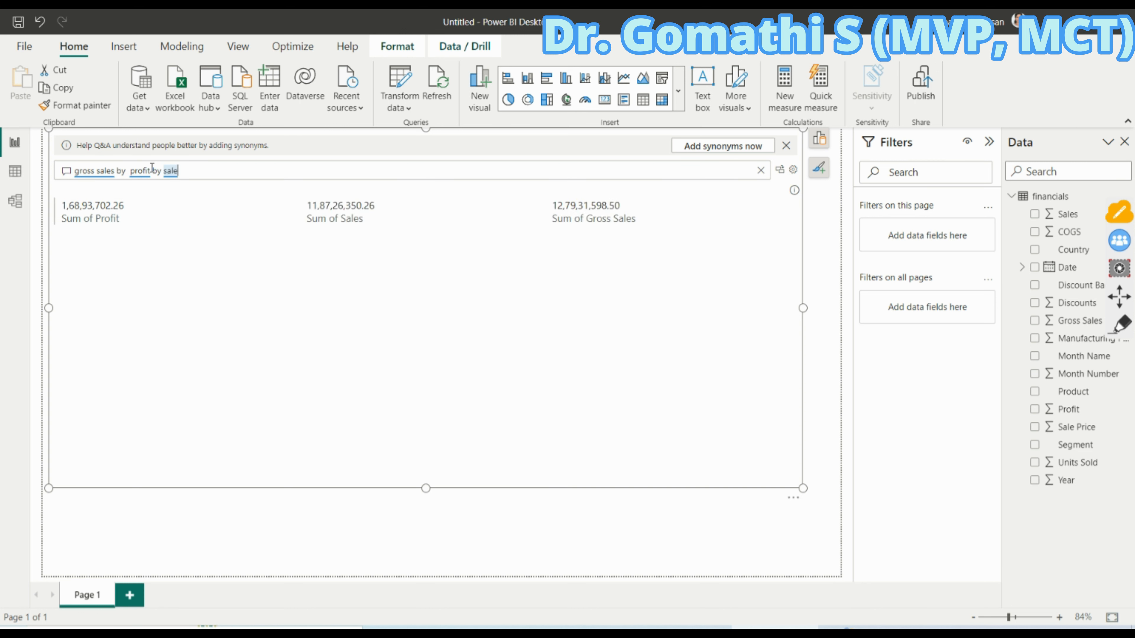
Extend the question with "as matrix" so that the answer is displayed as a matrix.
{"action": "type", "text": " s"}
{"action": "key", "text": "BackSpace"}
{"action": "type", "text": "as"}
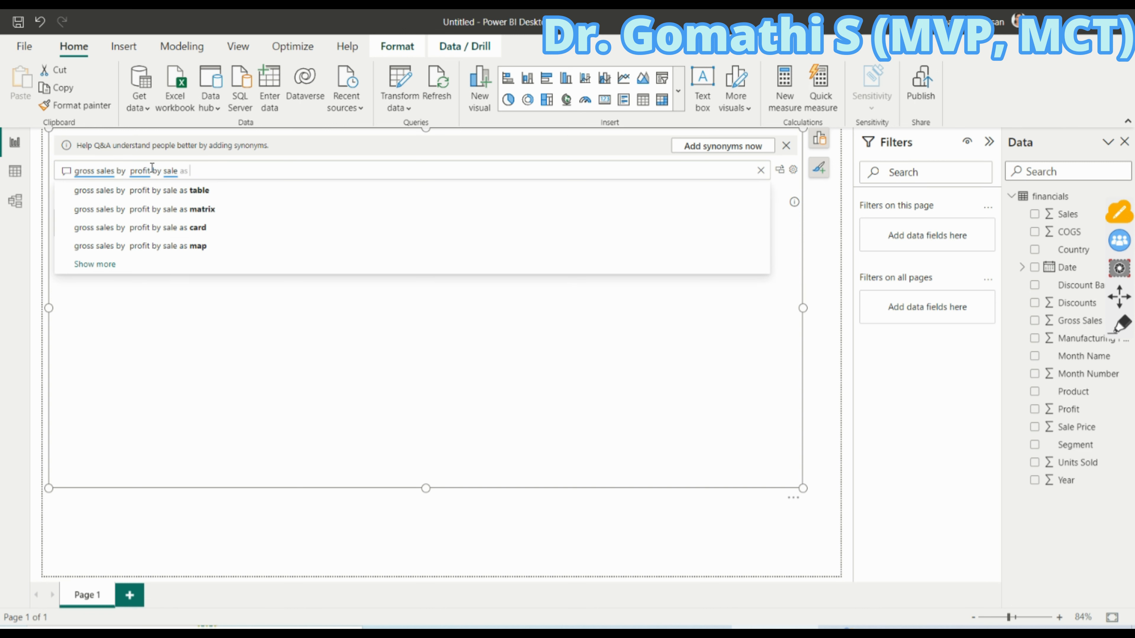
{"action": "key", "text": "Down"}
{"action": "key", "text": "Down"}
{"action": "key", "text": "Down"}
{"action": "key", "text": "Down"}
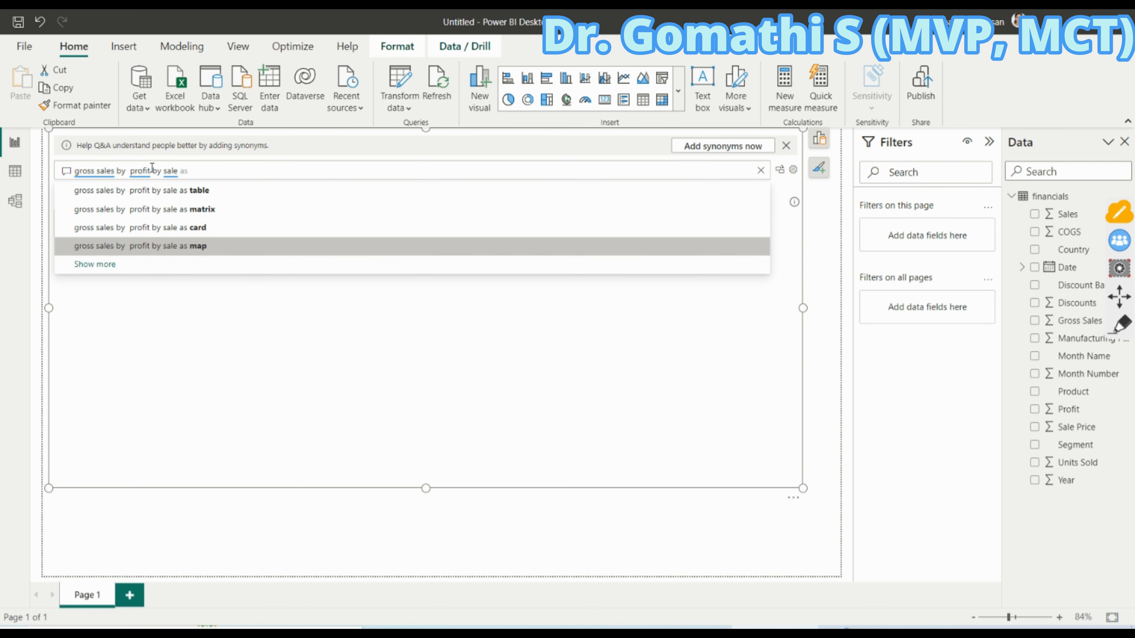
{"action": "key", "text": "Up"}
{"action": "key", "text": "Up"}
{"action": "key", "text": "Return"}
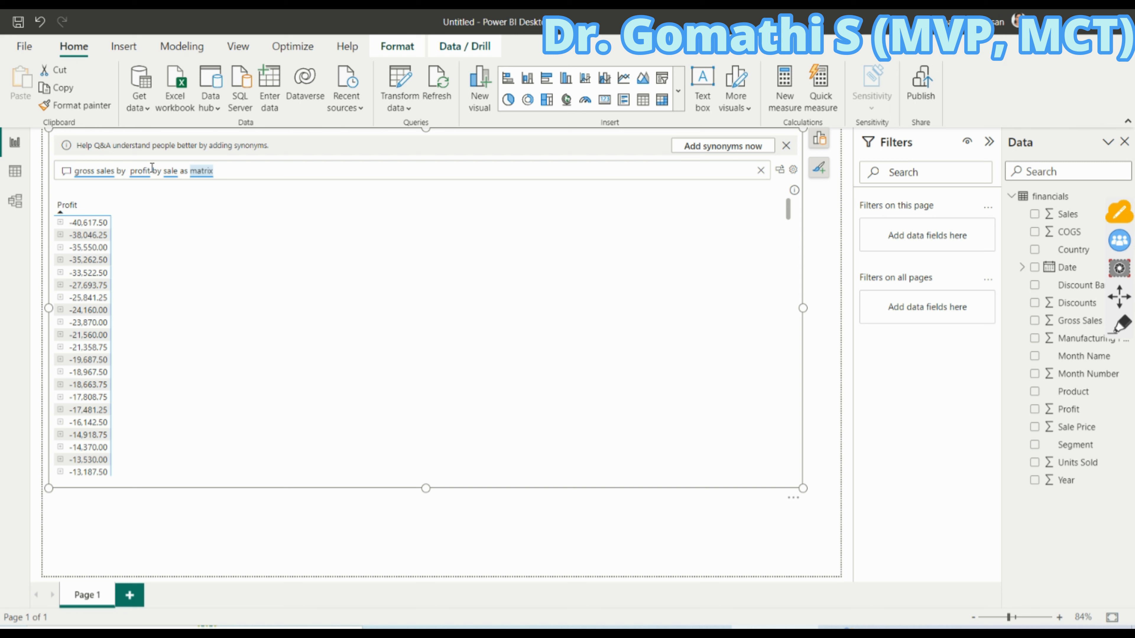
Clear the matrix question and show all suggested questions in the Q&A visual.
{"action": "left_click", "coordinate": [760, 170]}
{"action": "left_click", "coordinate": [728, 258]}
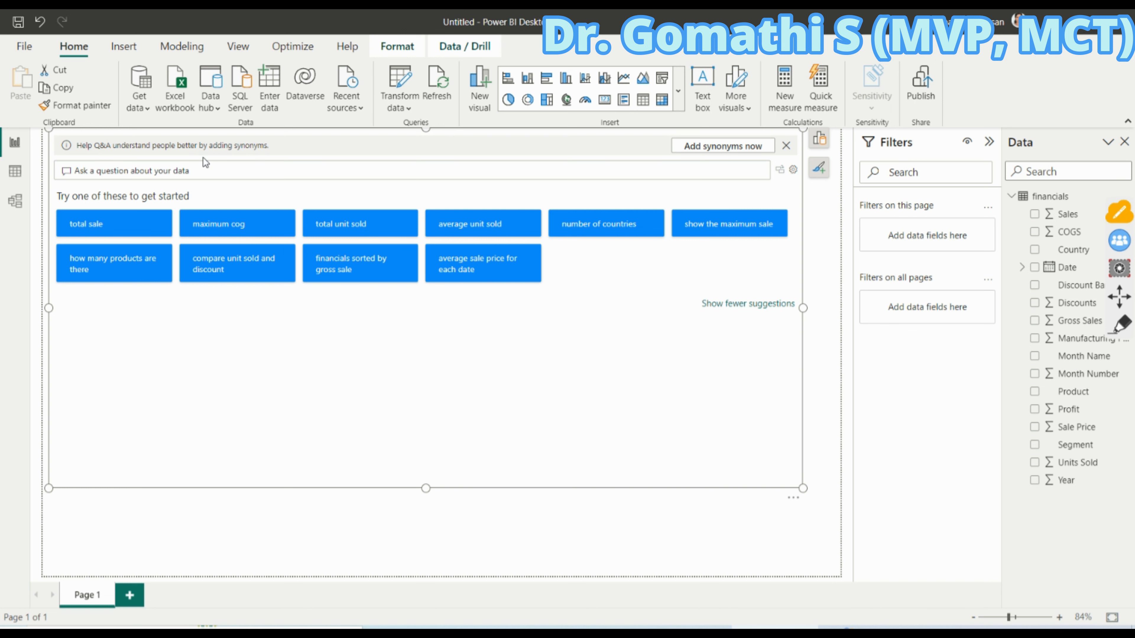
Open the Q&A setup and look over its Getting started page.
{"action": "left_click", "coordinate": [793, 170]}
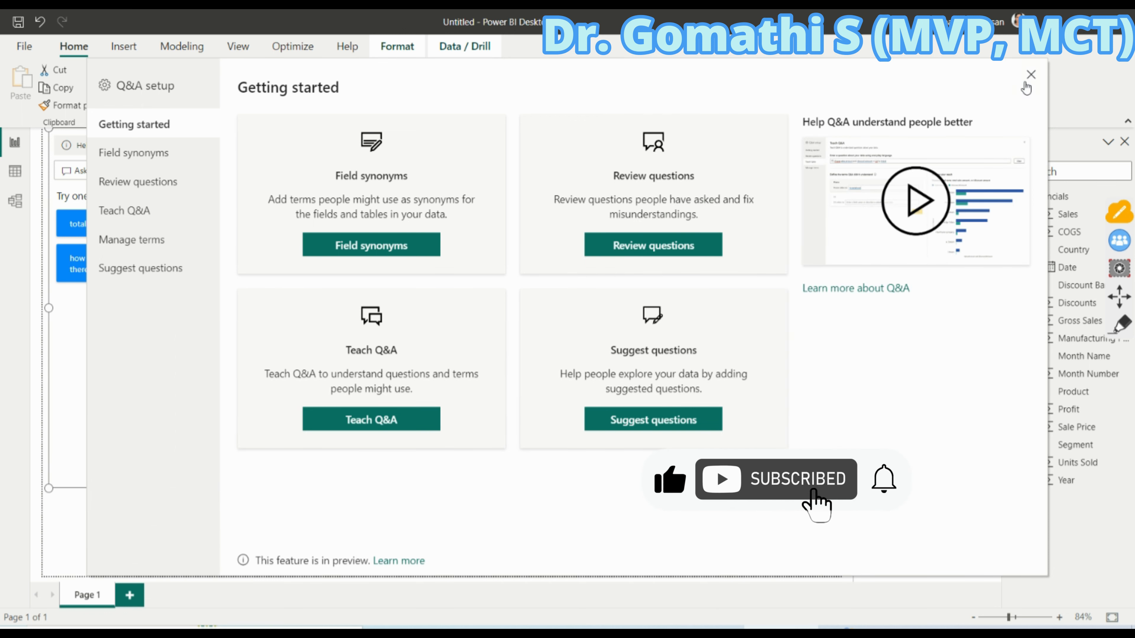
{"action": "left_click", "coordinate": [1031, 75]}
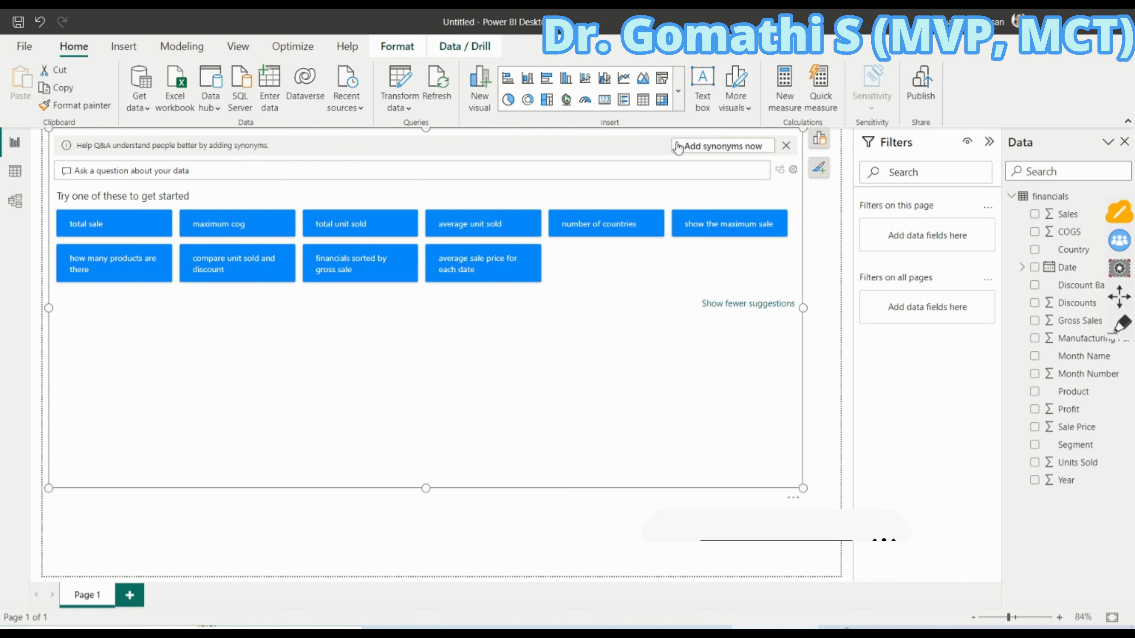
{"action": "left_click", "coordinate": [695, 147]}
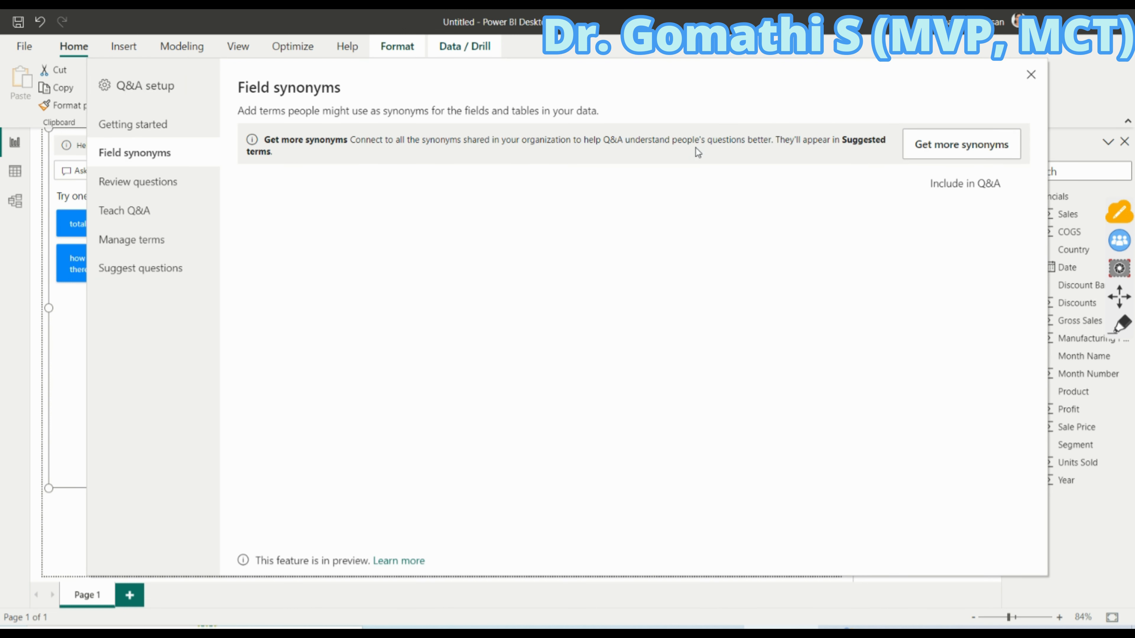
{"action": "left_click", "coordinate": [105, 127]}
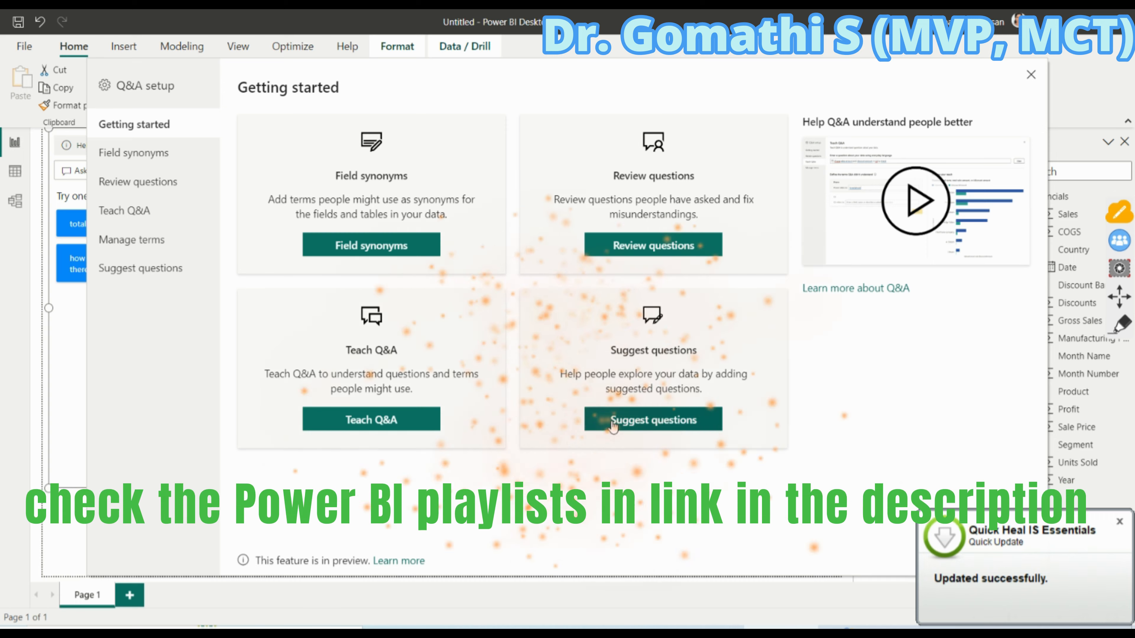
Examine the terms and suggested terms of all financials fields on the Field synonyms page.
{"action": "left_click", "coordinate": [115, 154]}
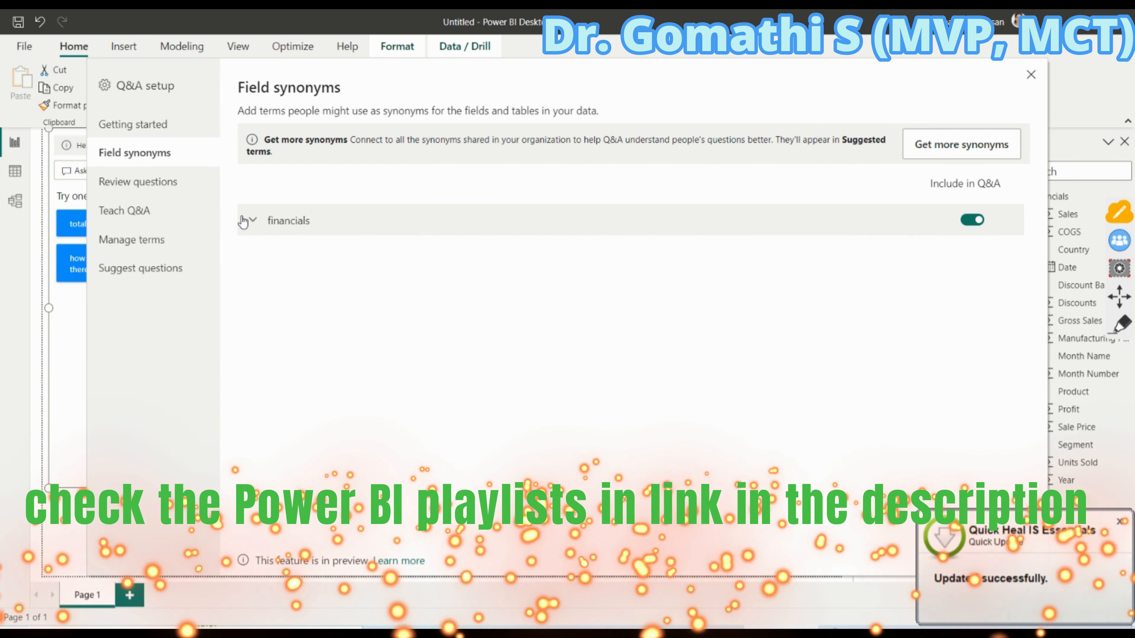
{"action": "left_click", "coordinate": [250, 221]}
{"action": "left_click", "coordinate": [250, 220]}
{"action": "left_click", "coordinate": [251, 221]}
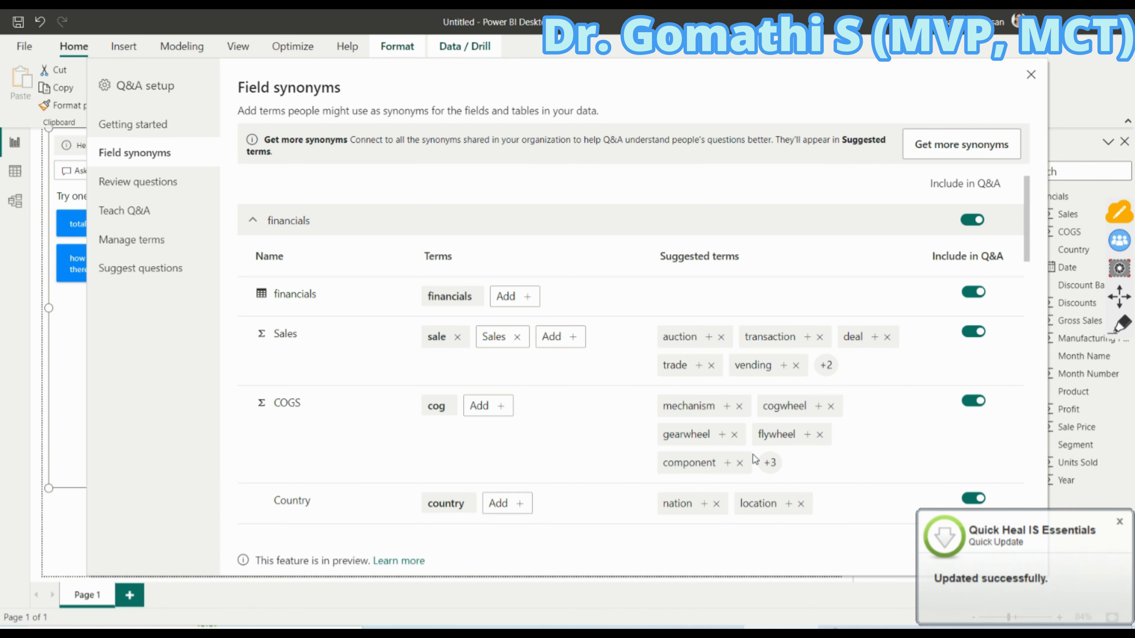
{"action": "scroll", "coordinate": [242, 284], "scroll_direction": "down", "scroll_amount": 1}
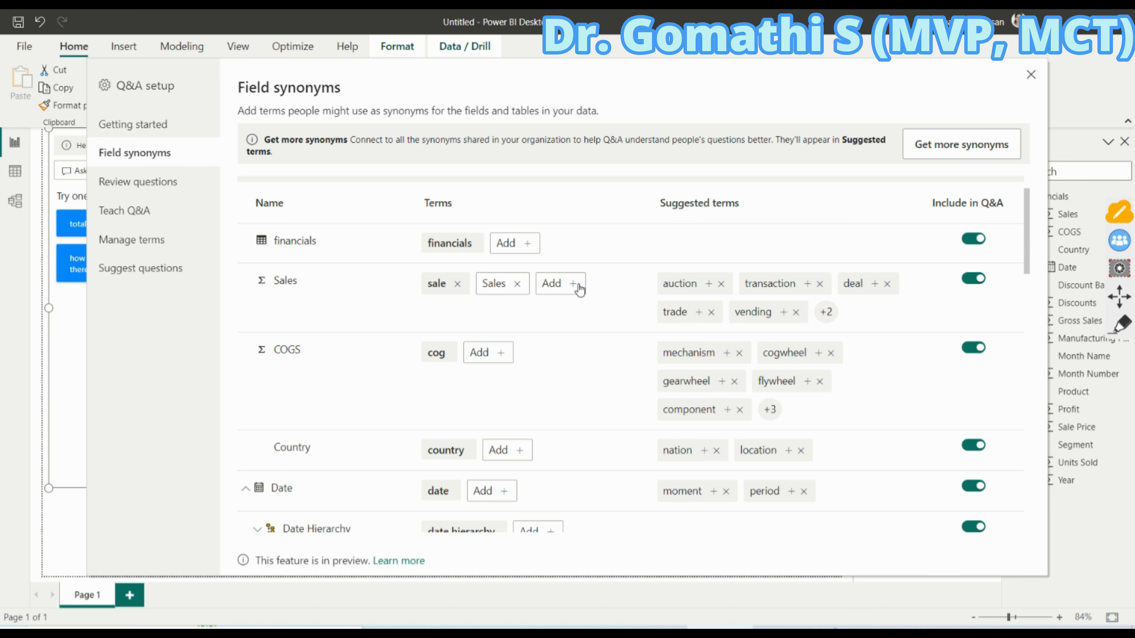
{"action": "scroll", "coordinate": [573, 313], "scroll_direction": "down", "scroll_amount": 5}
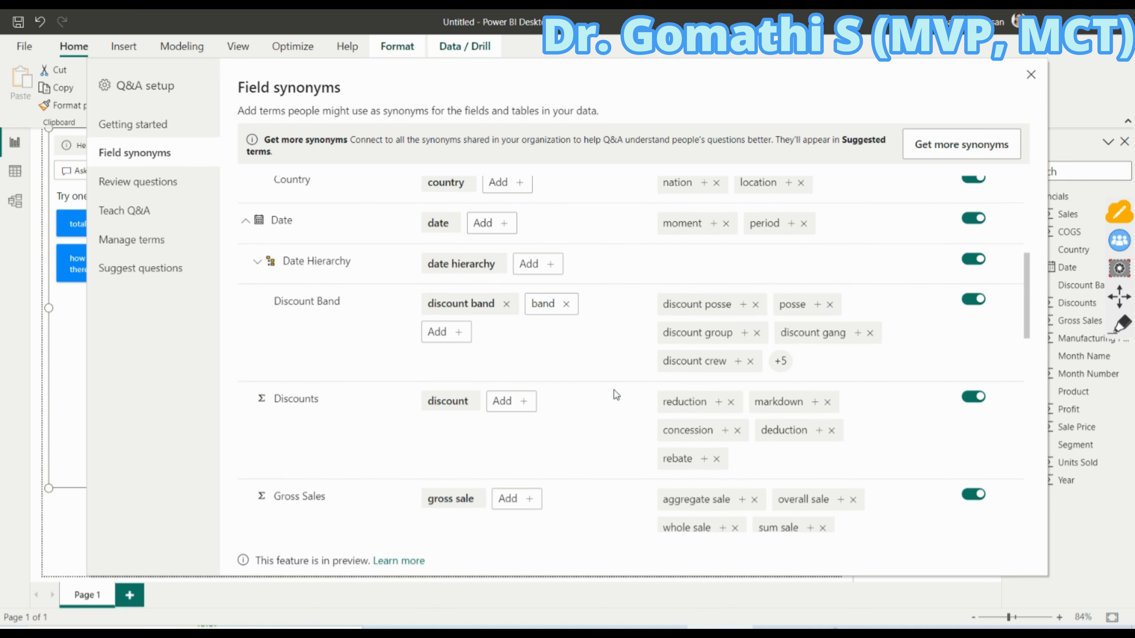
{"action": "scroll", "coordinate": [615, 395], "scroll_direction": "down", "scroll_amount": 10}
{"action": "scroll", "coordinate": [703, 440], "scroll_direction": "down", "scroll_amount": 5}
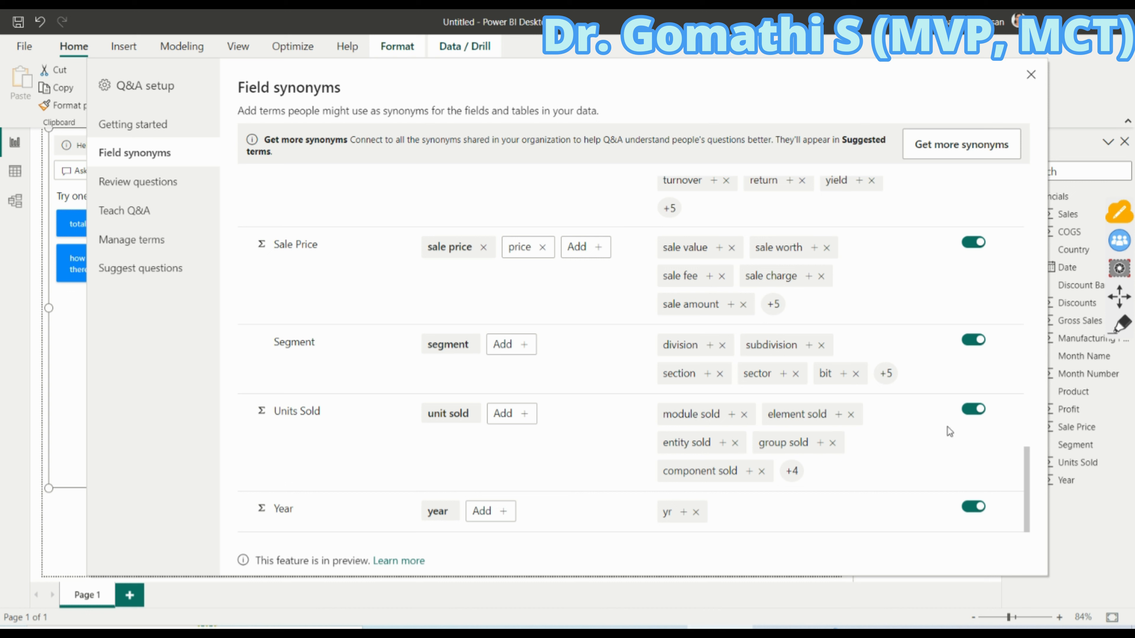
Add the suggested term "yr" and the custom term "yer" as synonyms for the Year field.
{"action": "left_click", "coordinate": [683, 513]}
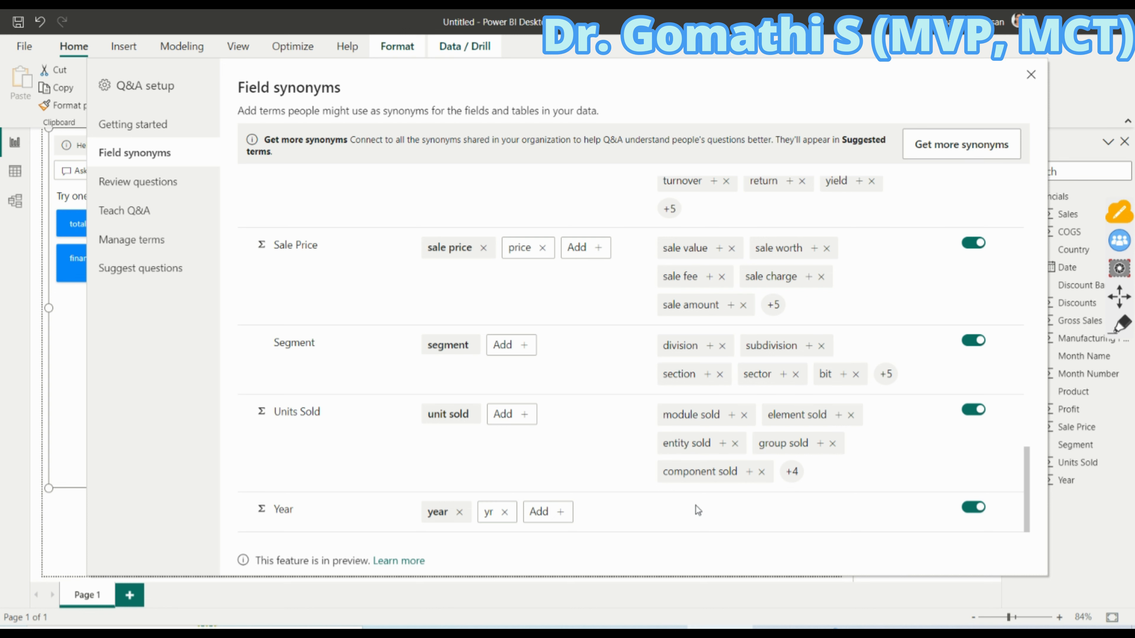
{"action": "left_click", "coordinate": [542, 518]}
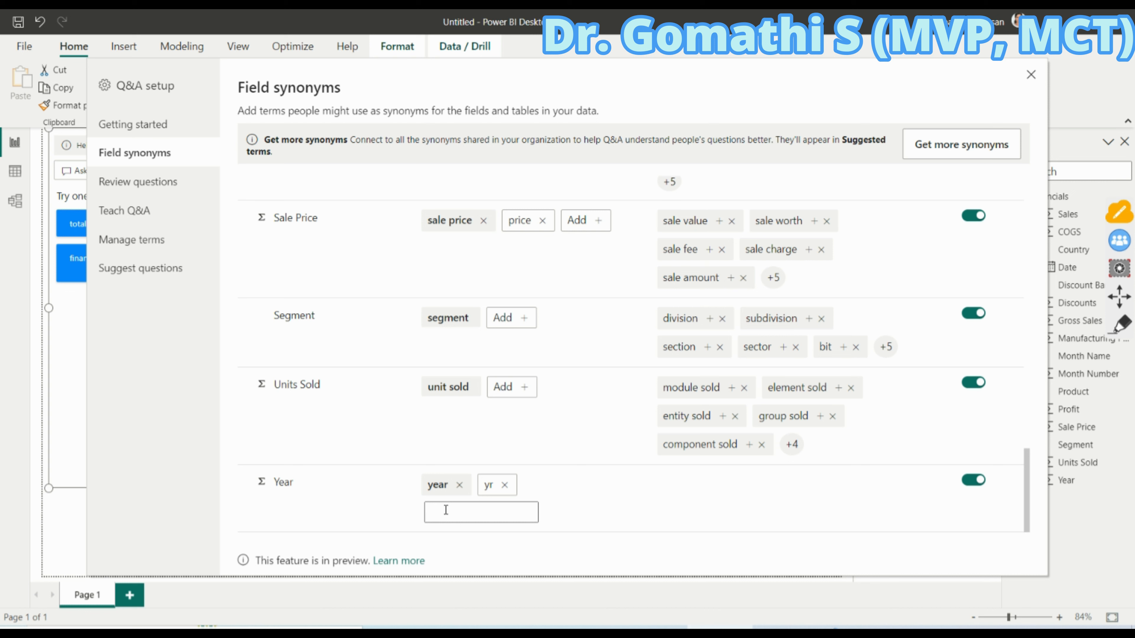
{"action": "type", "text": "yer"}
{"action": "key", "text": "Return"}
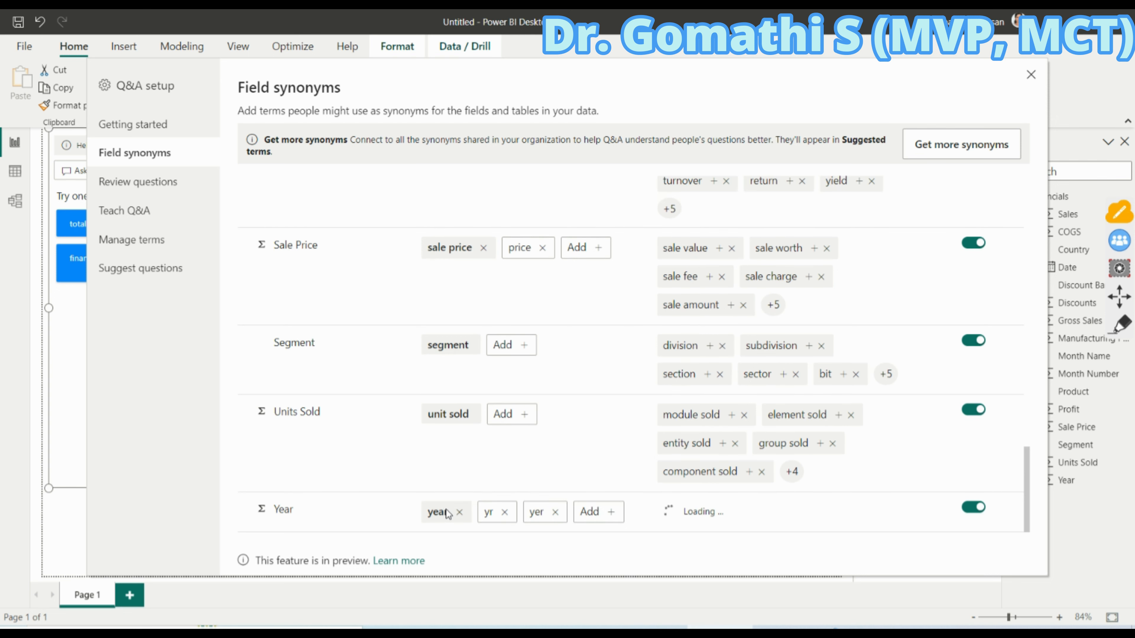
Add the custom term "unts" as a synonym for the Units Sold field.
{"action": "left_click", "coordinate": [528, 420]}
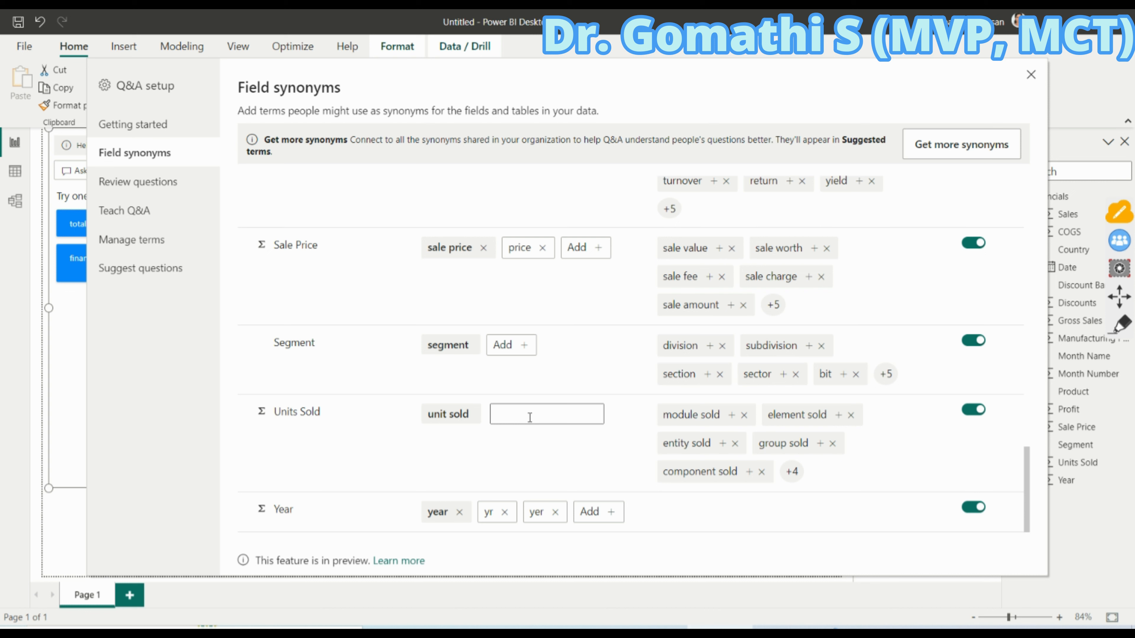
{"action": "type", "text": "us"}
{"action": "key", "text": "BackSpace"}
{"action": "type", "text": "nts"}
{"action": "key", "text": "Return"}
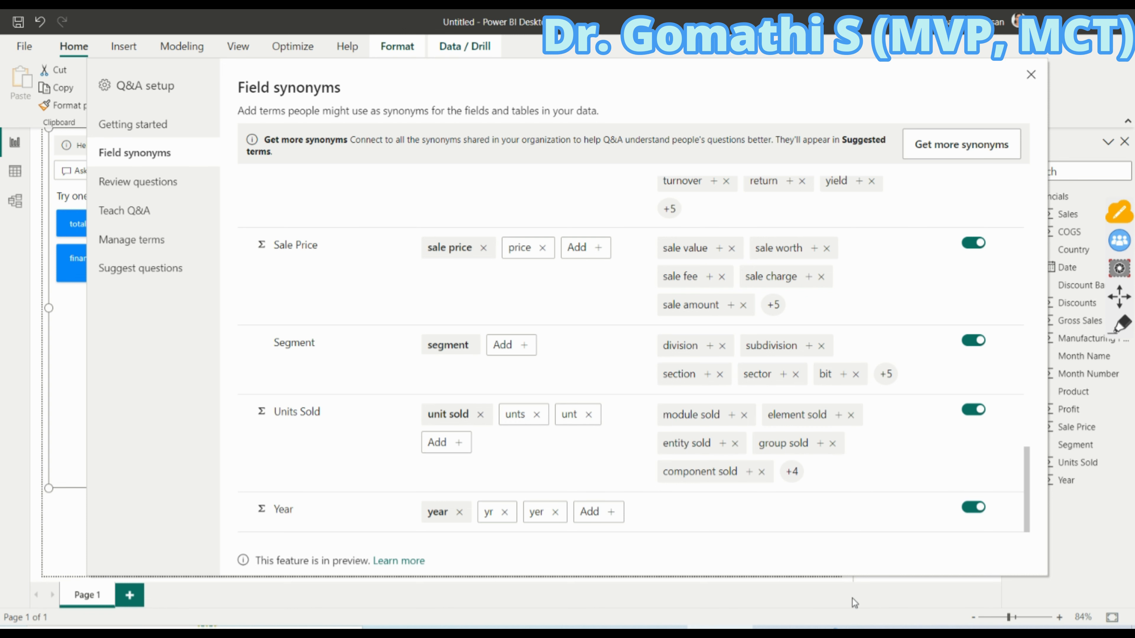
Check the Review questions page for the Artificial Intelligence Sample dataset in My workspace.
{"action": "scroll", "coordinate": [782, 516], "scroll_direction": "up", "scroll_amount": 15}
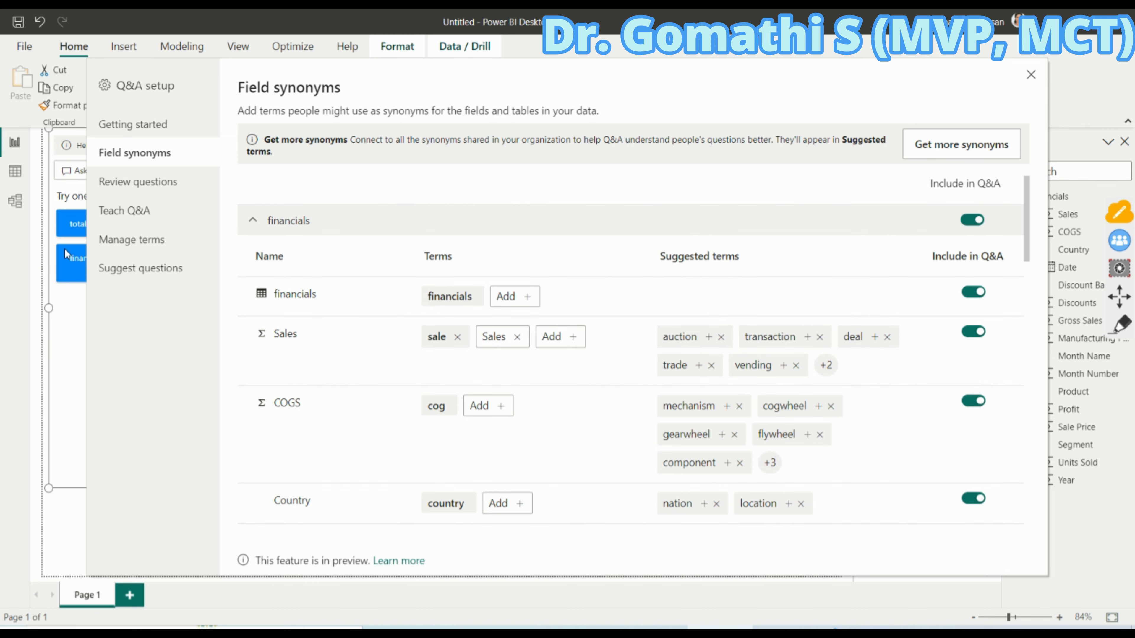
{"action": "left_click", "coordinate": [152, 184]}
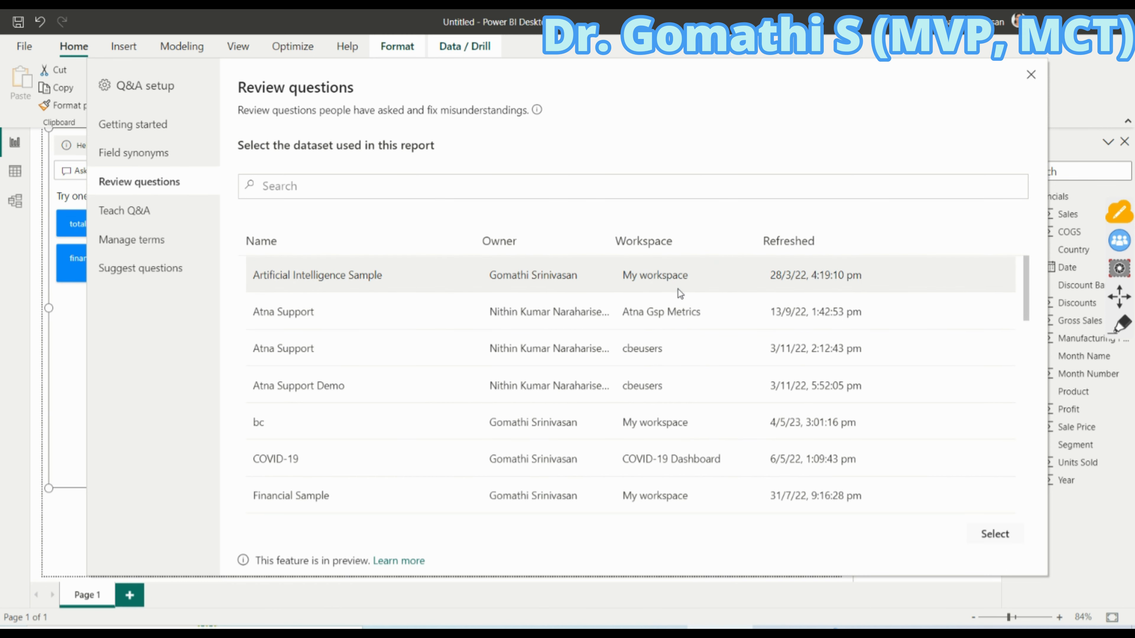
{"action": "left_click", "coordinate": [707, 274]}
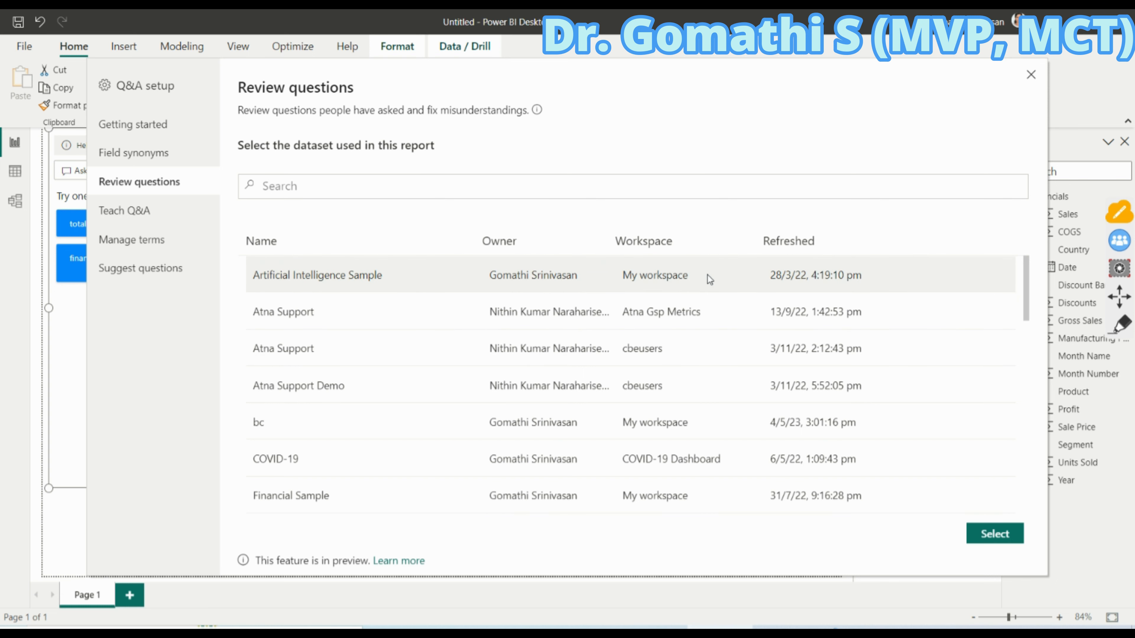
{"action": "double_click", "coordinate": [293, 286]}
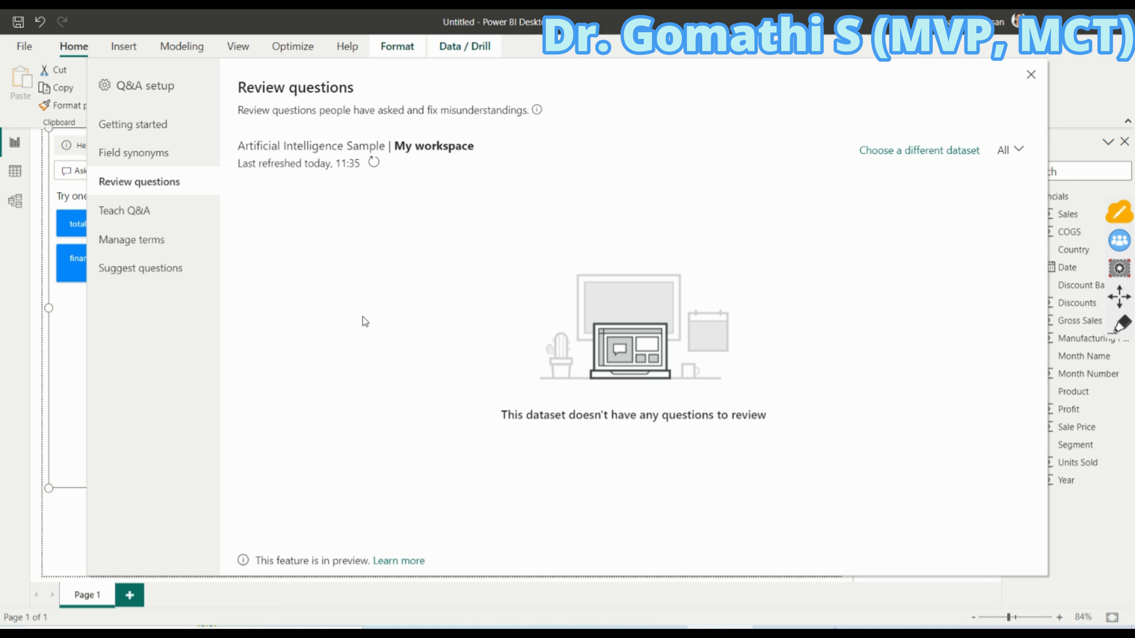
Enter the trial text "dsf" as a question on the Teach Q&A page, then clear it.
{"action": "left_click", "coordinate": [145, 210]}
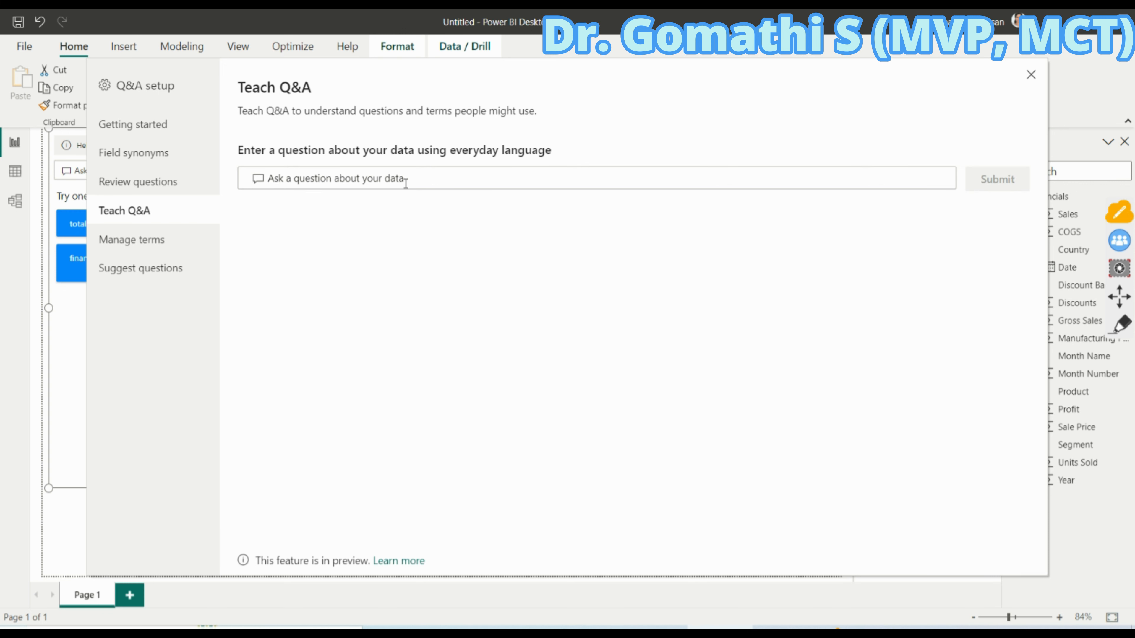
{"action": "type", "text": "dsf"}
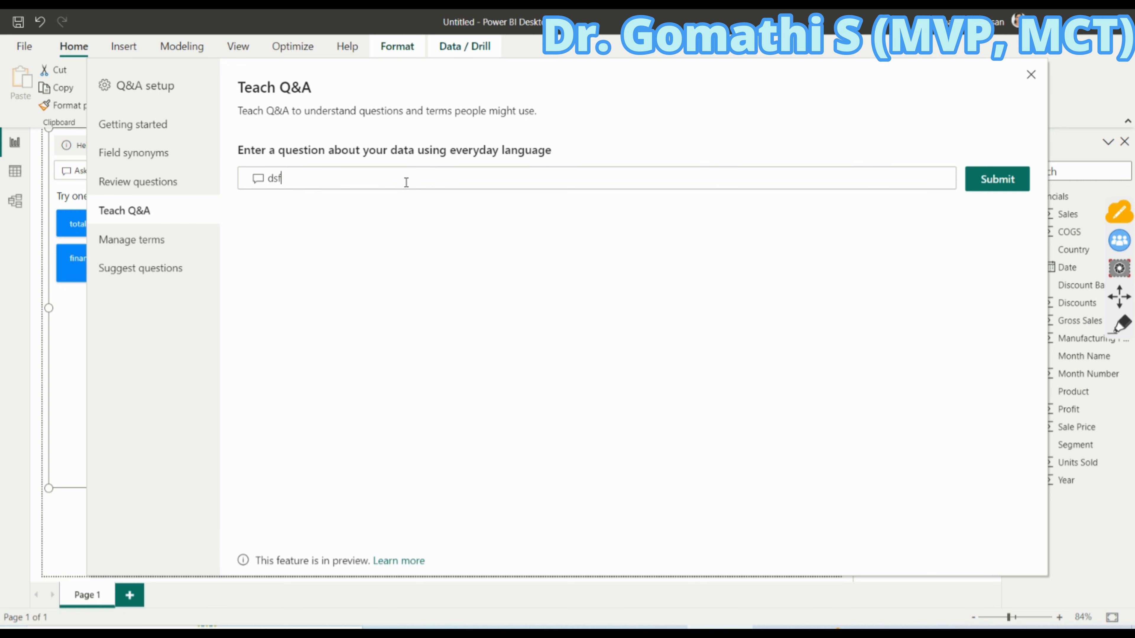
{"action": "key", "text": "BackSpace"}
{"action": "key", "text": "BackSpace"}
{"action": "key", "text": "BackSpace"}
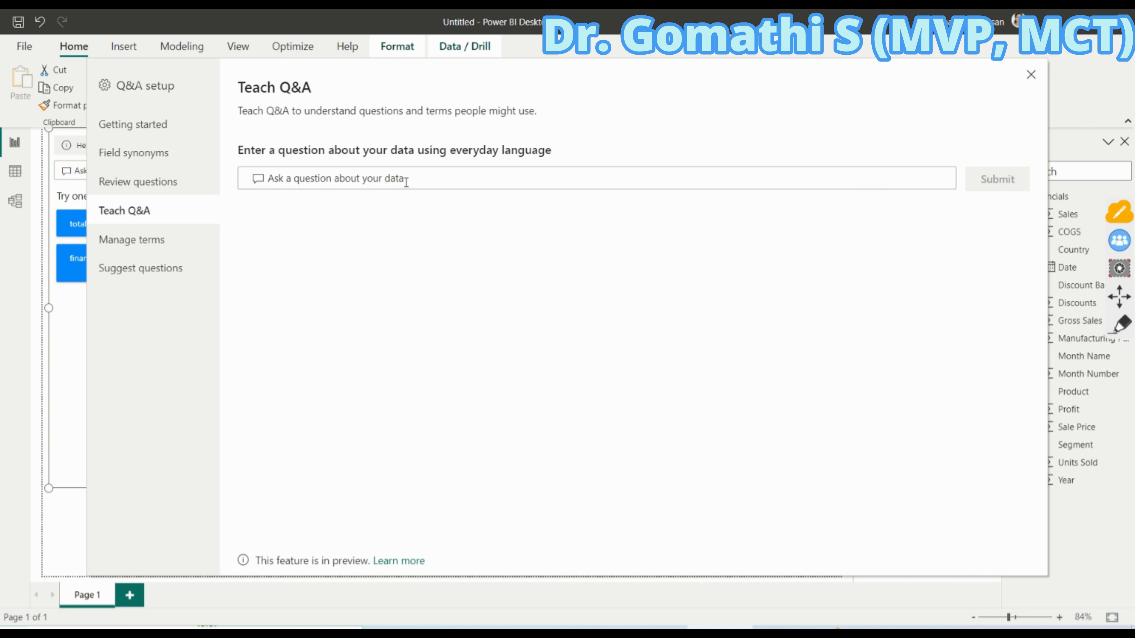
View the Manage terms and Suggest questions pages, then close the Q&A setup and show all suggested questions.
{"action": "left_click", "coordinate": [172, 240]}
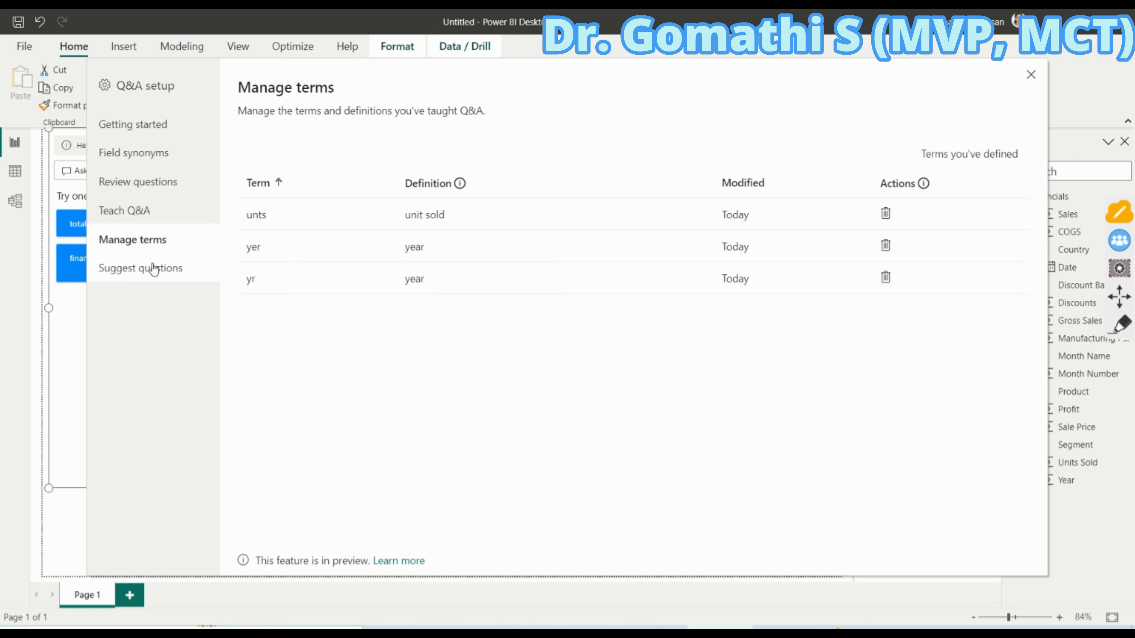
{"action": "left_click", "coordinate": [178, 270]}
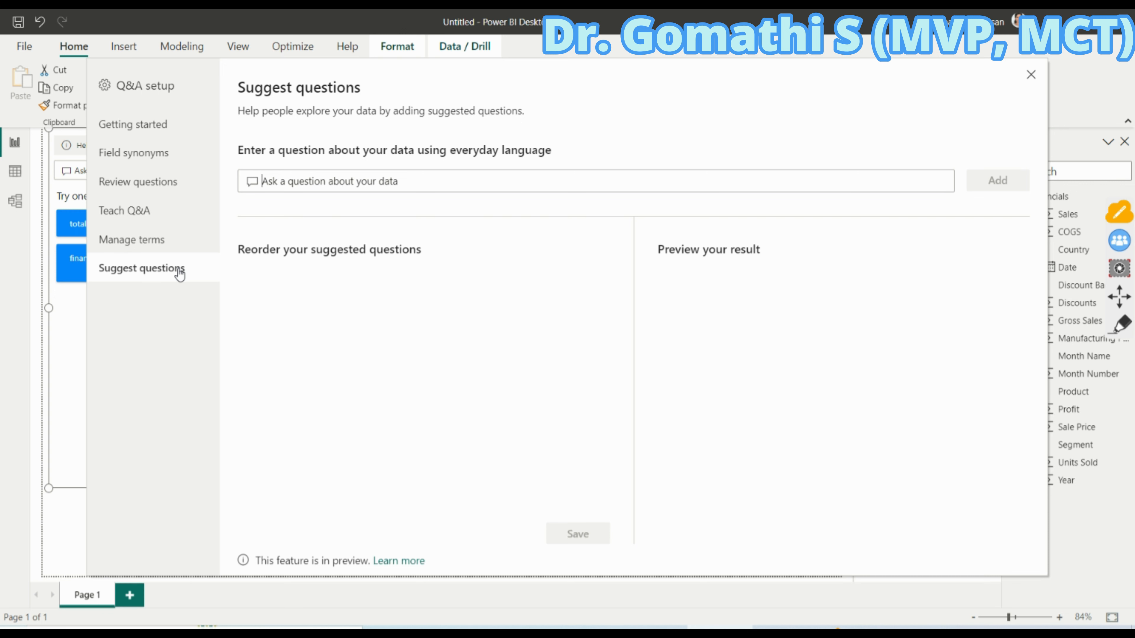
{"action": "left_click", "coordinate": [1031, 75]}
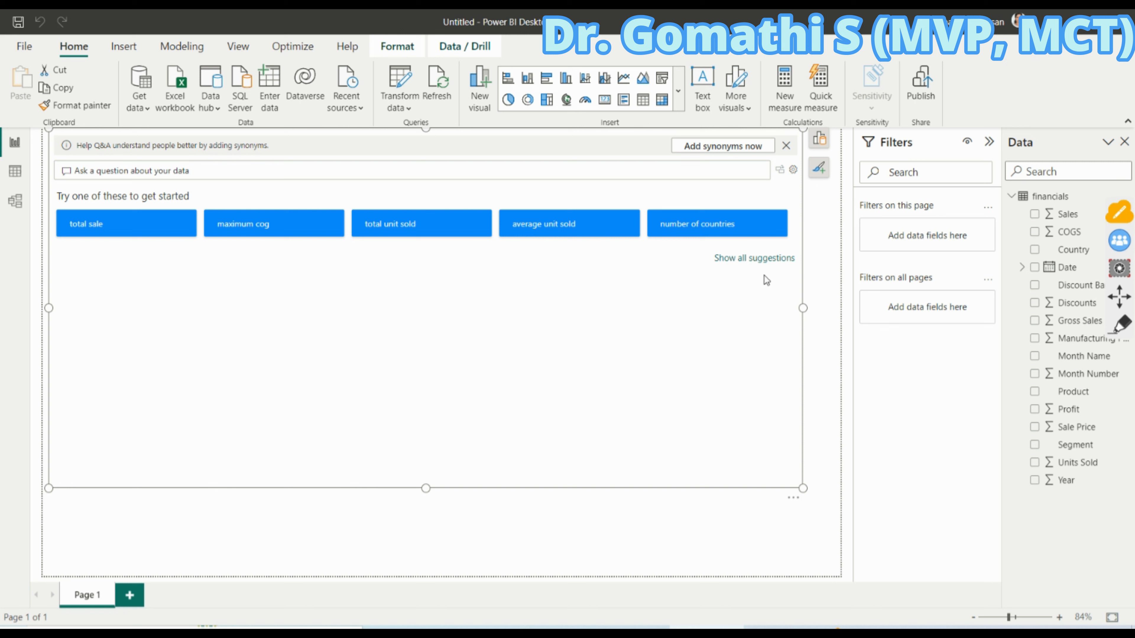
{"action": "left_click", "coordinate": [767, 260]}
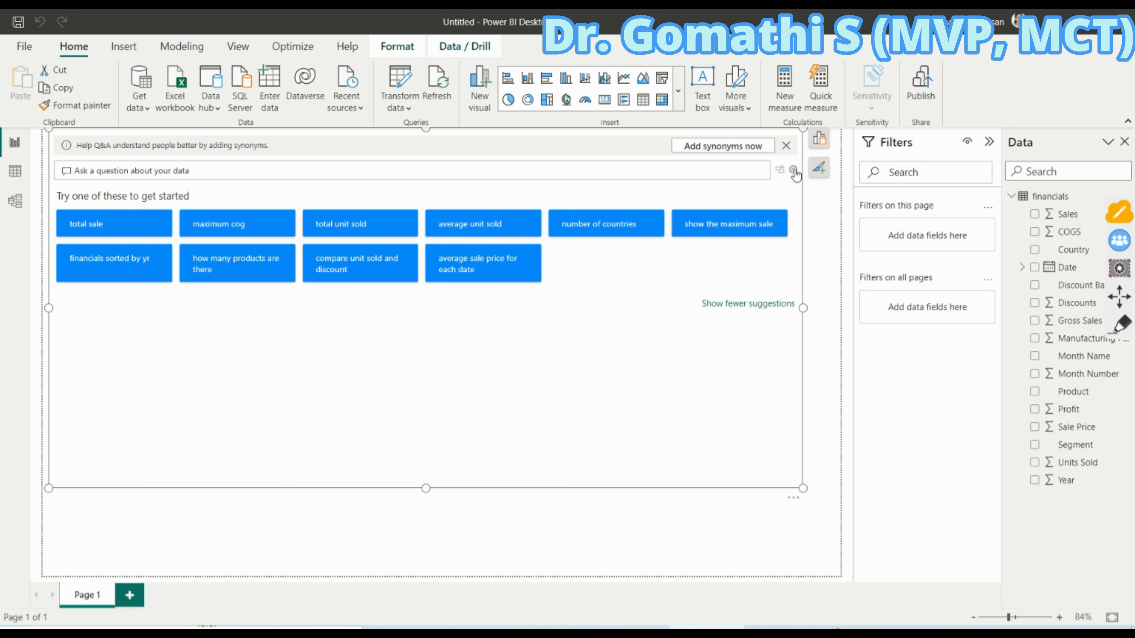
Open the Q&A visual's full formatting options and turn on its title.
{"action": "left_click", "coordinate": [825, 143]}
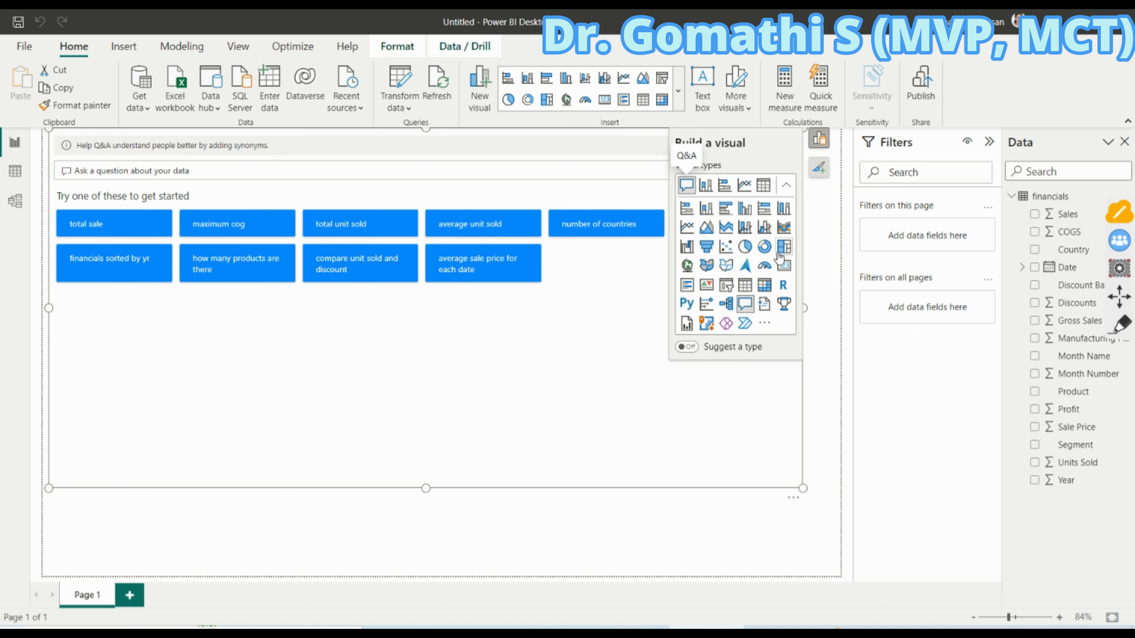
{"action": "left_click", "coordinate": [818, 175]}
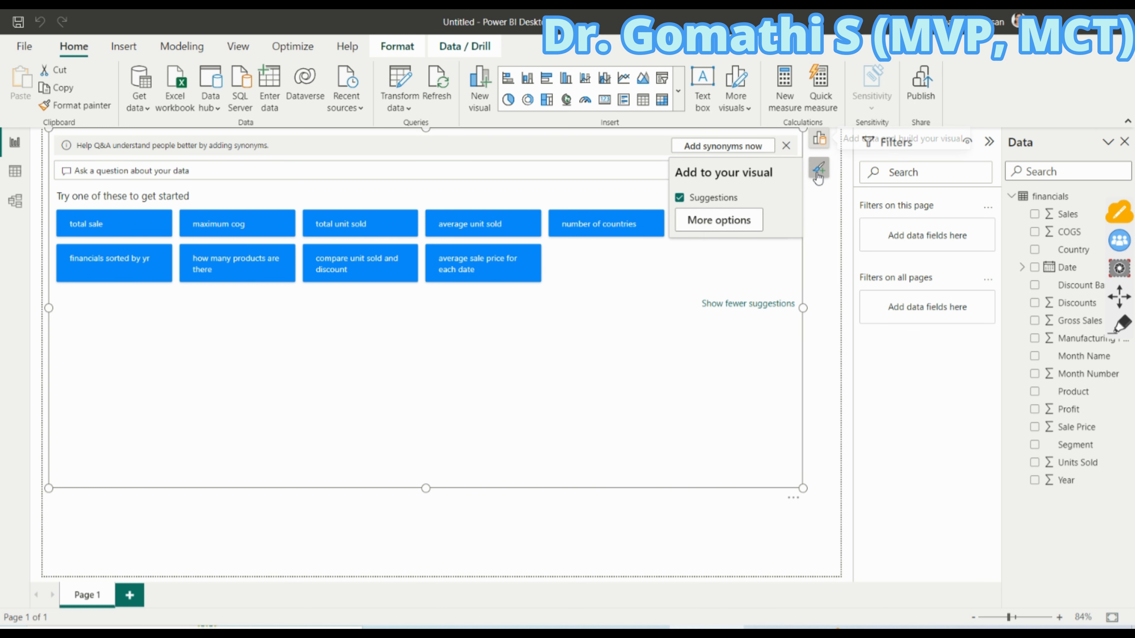
{"action": "left_click", "coordinate": [722, 220]}
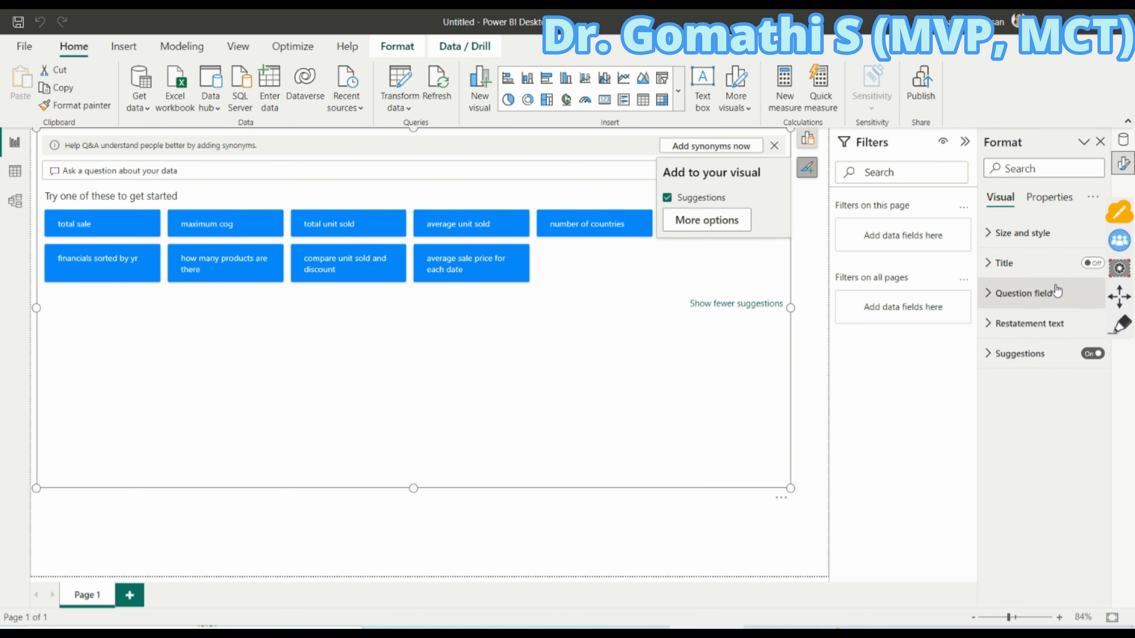
{"action": "left_click", "coordinate": [1096, 262]}
{"action": "left_click", "coordinate": [1095, 263]}
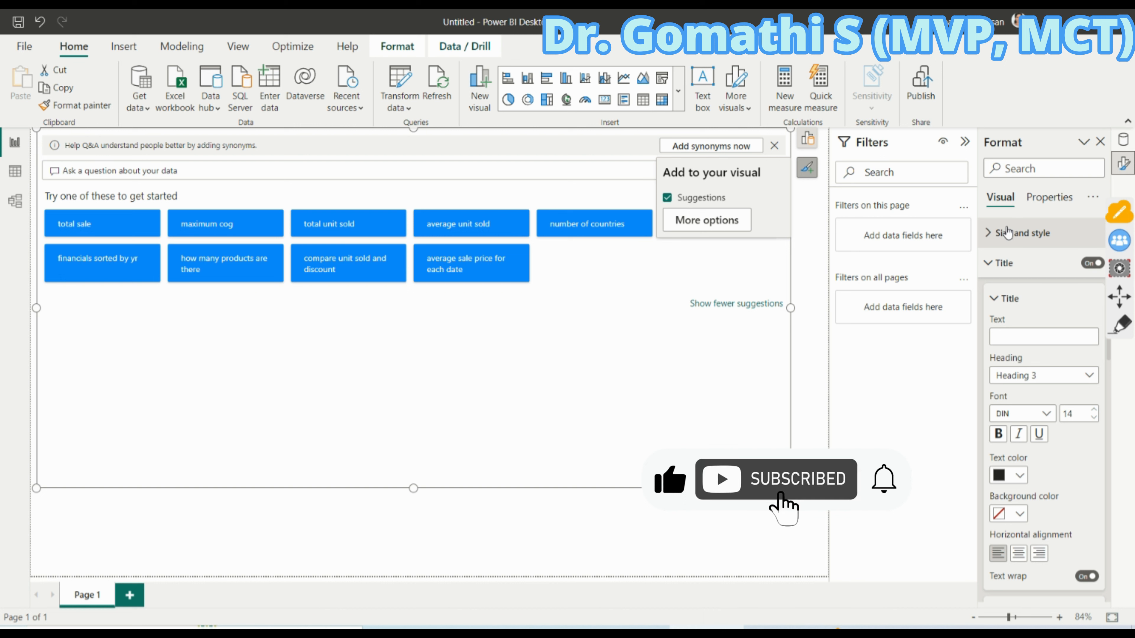